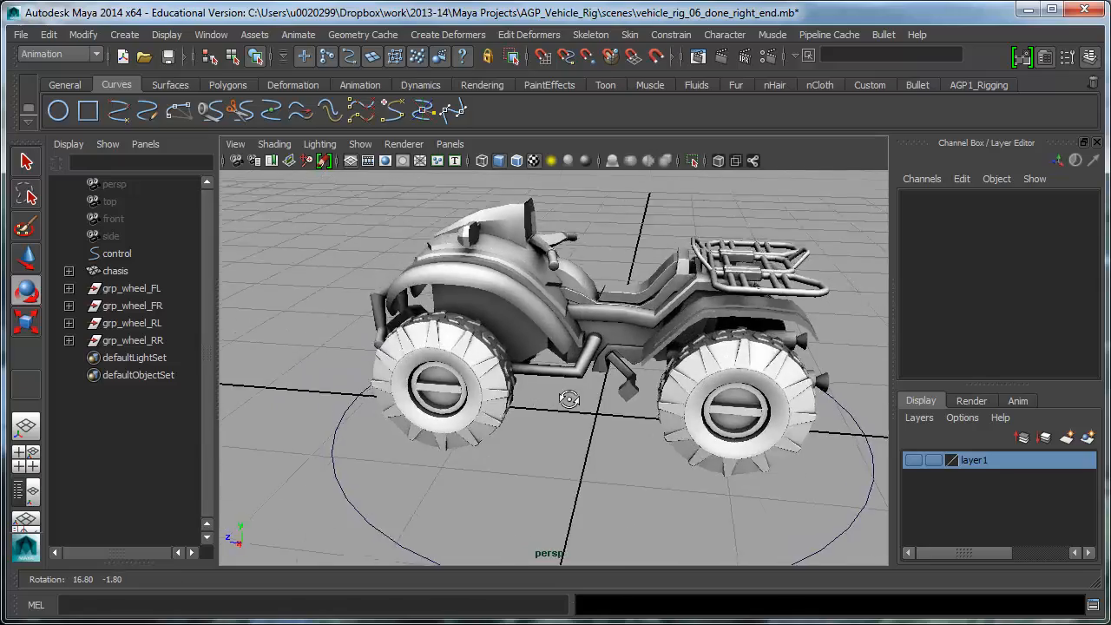
Step: Select the circular control curve around the quad bike
alt+middle_drag(704, 441, 655, 401)
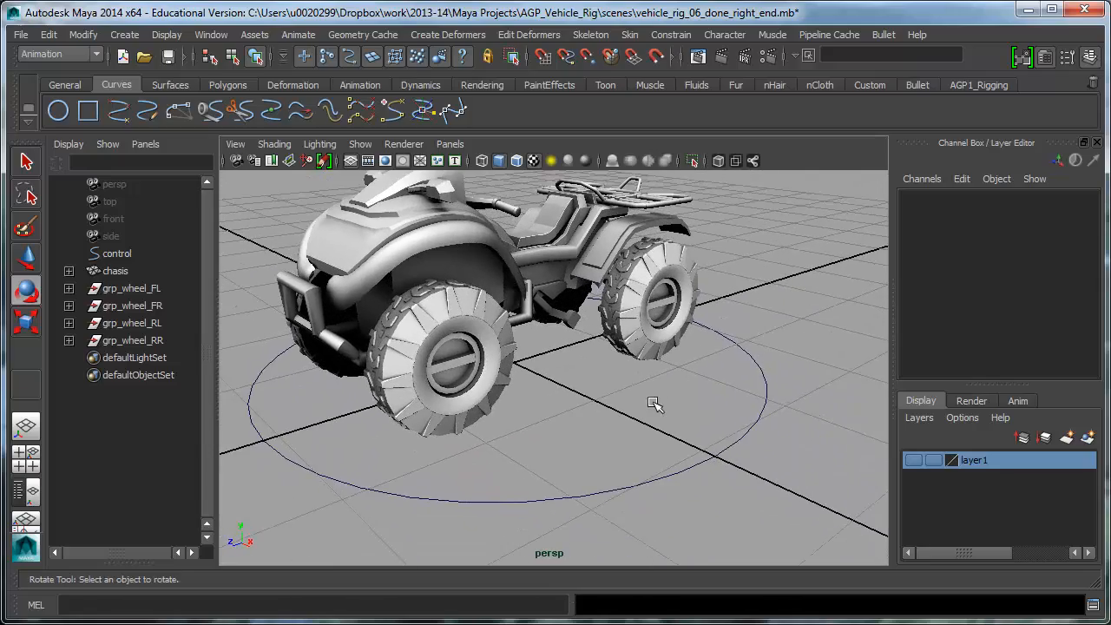
alt+right_drag(655, 401, 557, 410)
alt+middle_drag(593, 402, 575, 414)
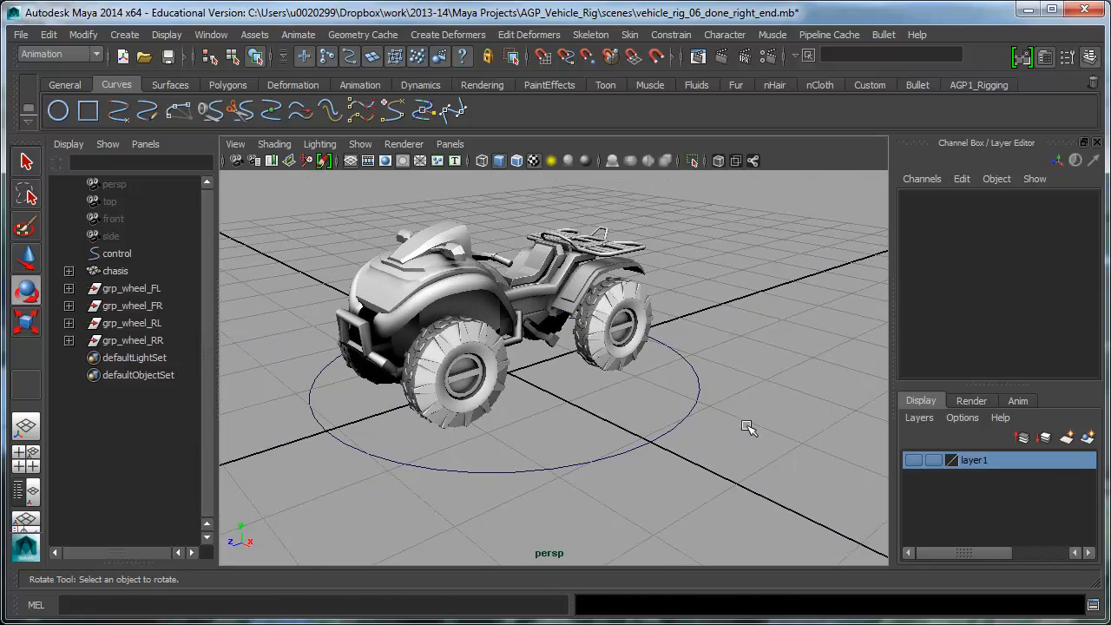
alt+right_drag(600, 447, 626, 425)
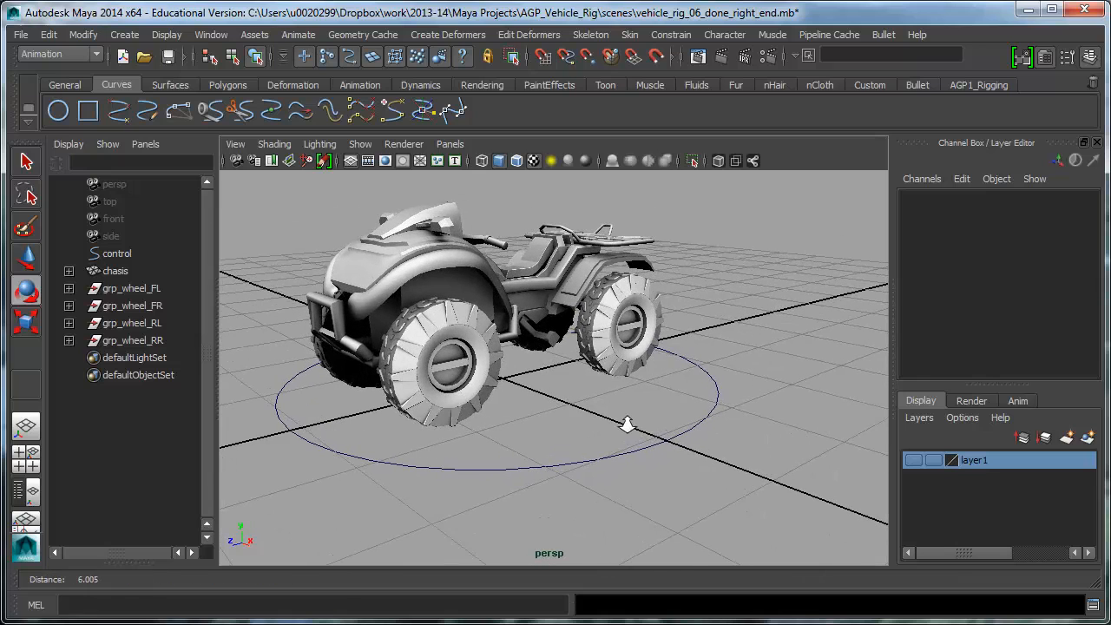
alt+middle_drag(609, 414, 610, 429)
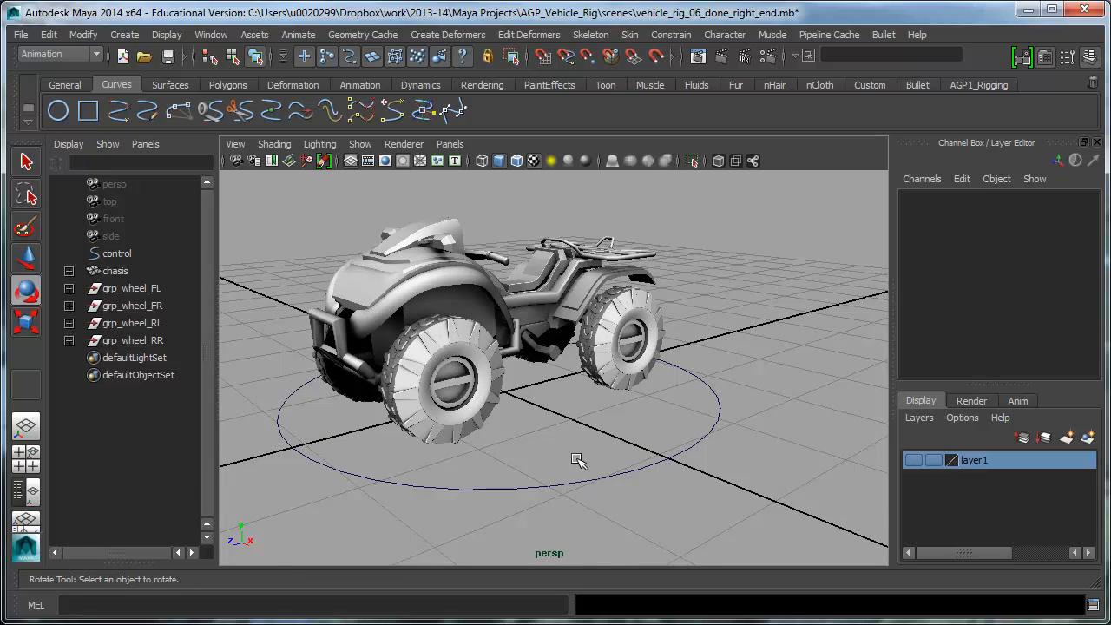
click(514, 516)
key(q)
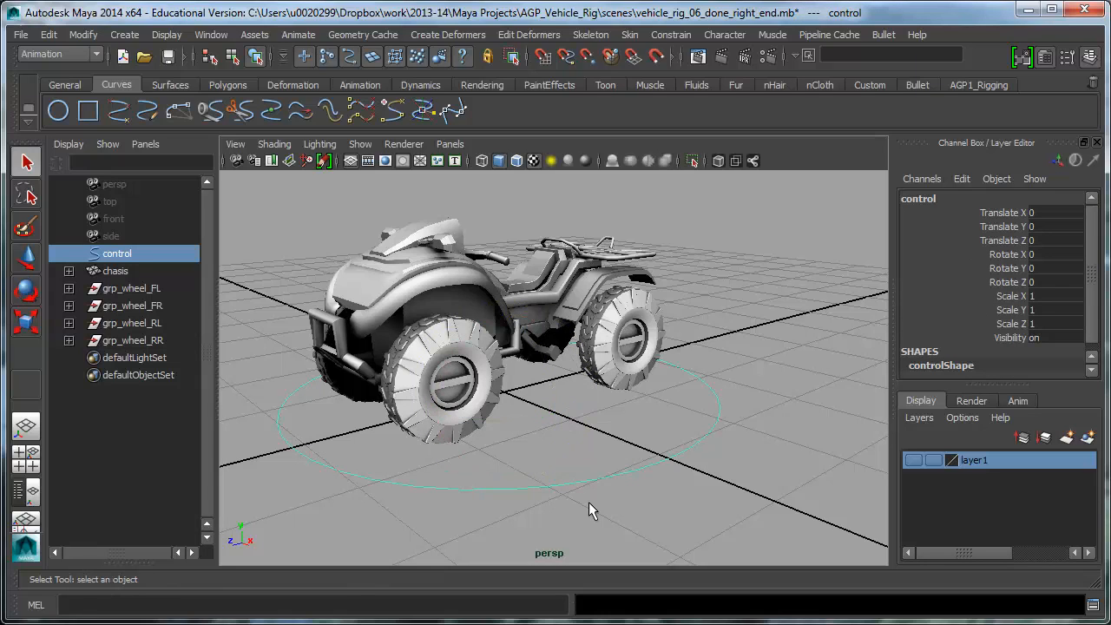
click(595, 432)
drag(547, 472, 526, 530)
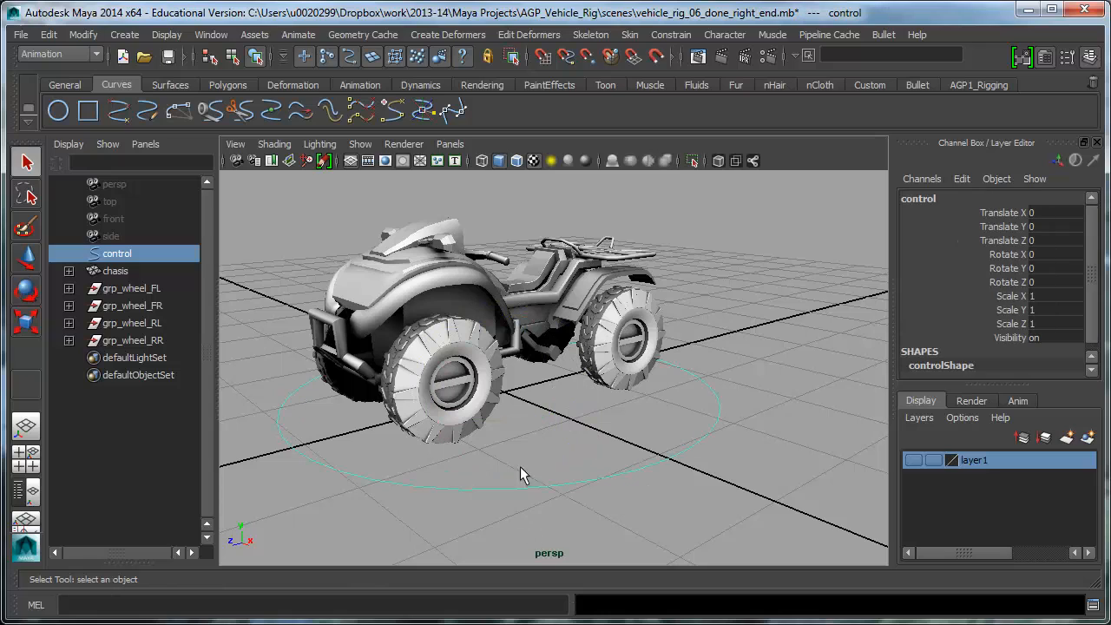
Step: Begin adding a new attribute to the control curve and name it "turn"
click(961, 179)
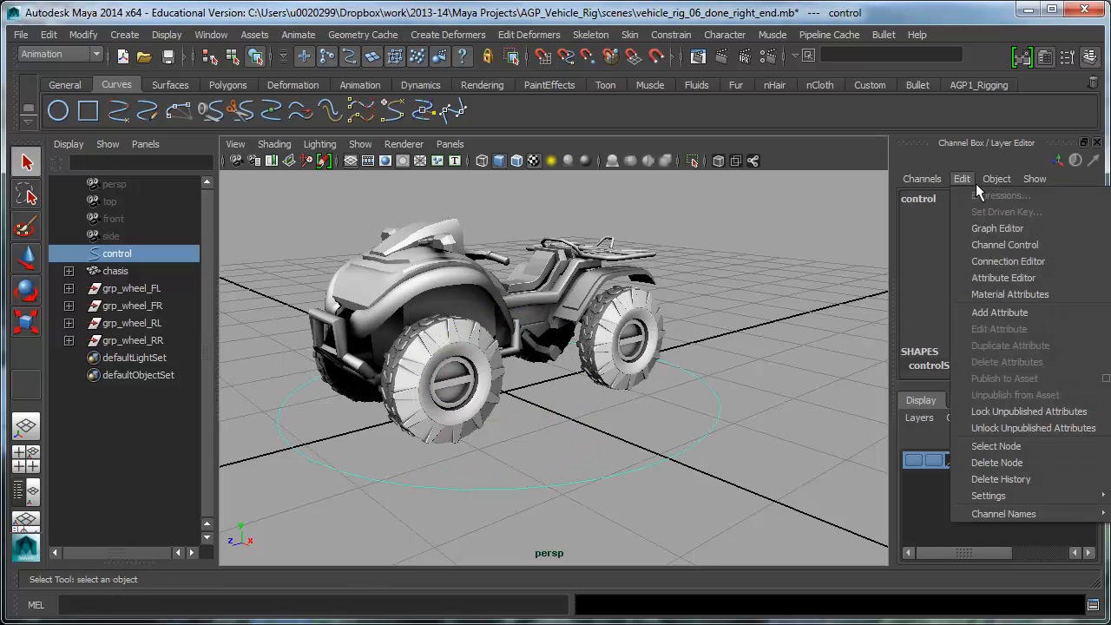
click(994, 314)
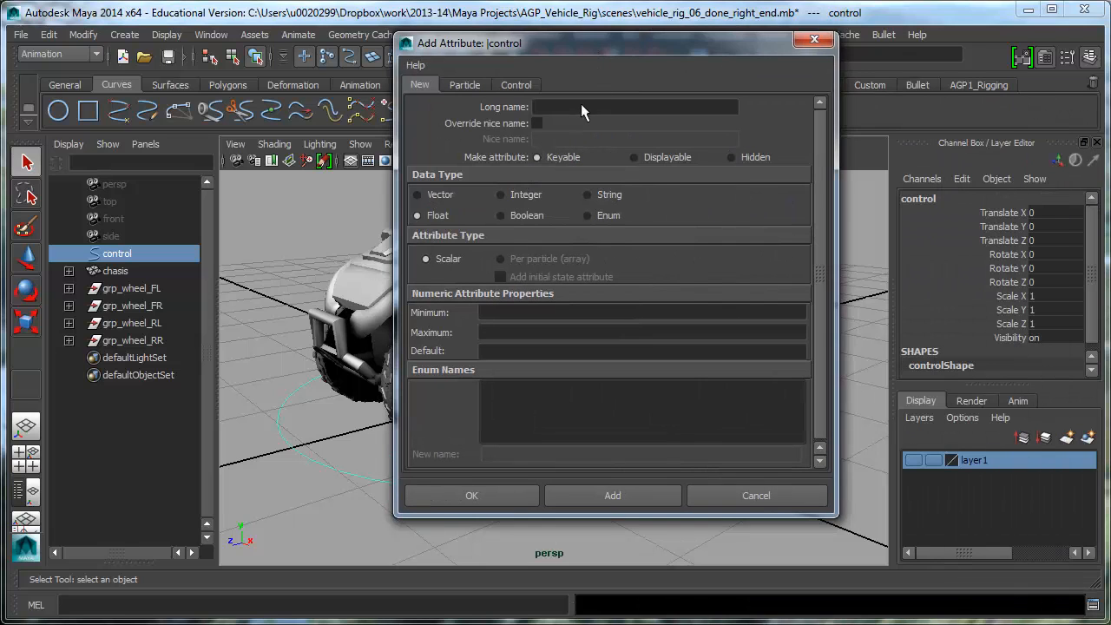
click(583, 106)
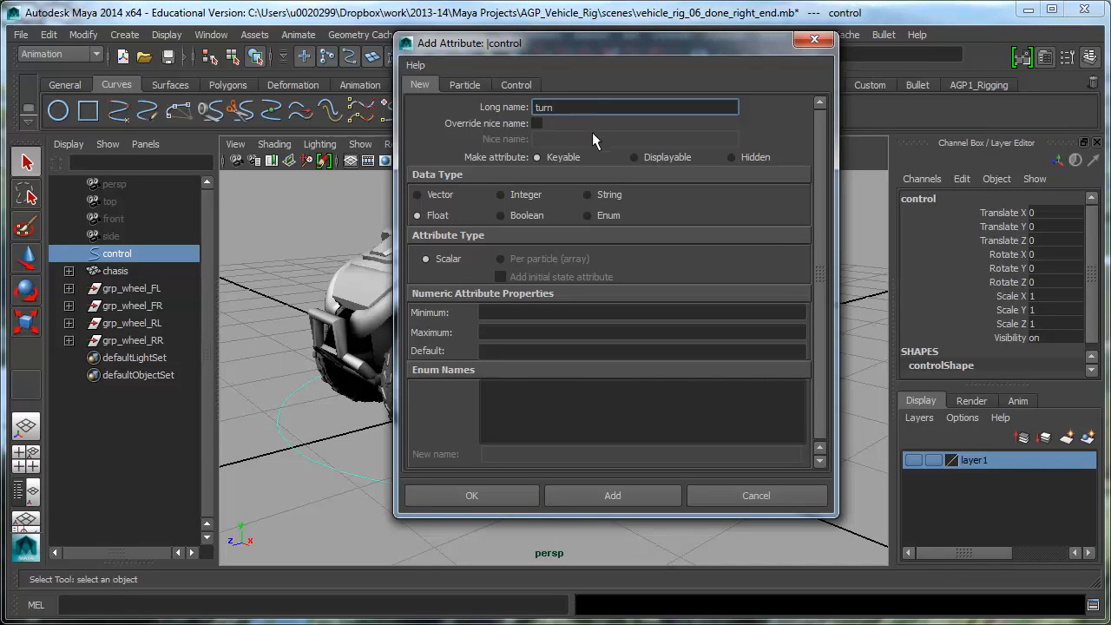
Step: Give the turn attribute a minimum of -20, a maximum of 20 and a default of 0, and create it
click(519, 316)
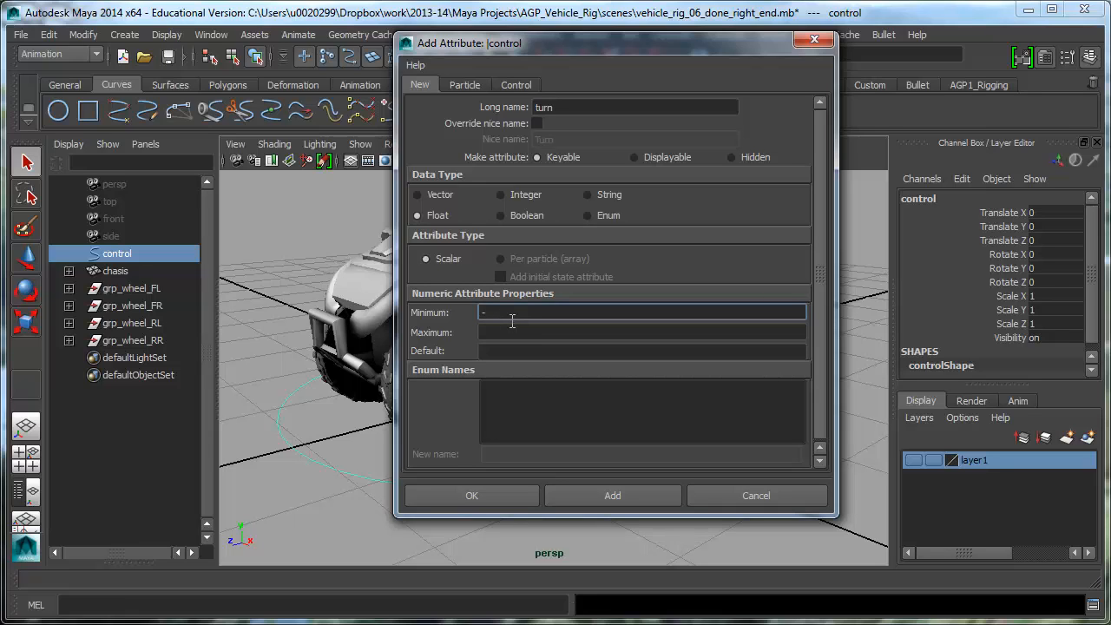
key(Tab)
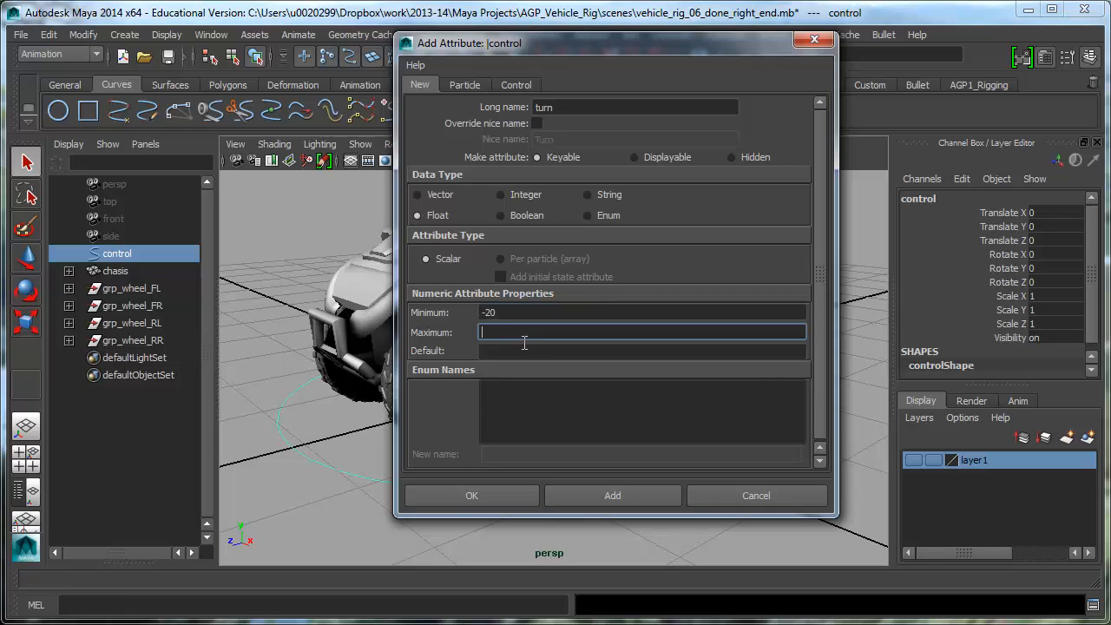
key(Tab)
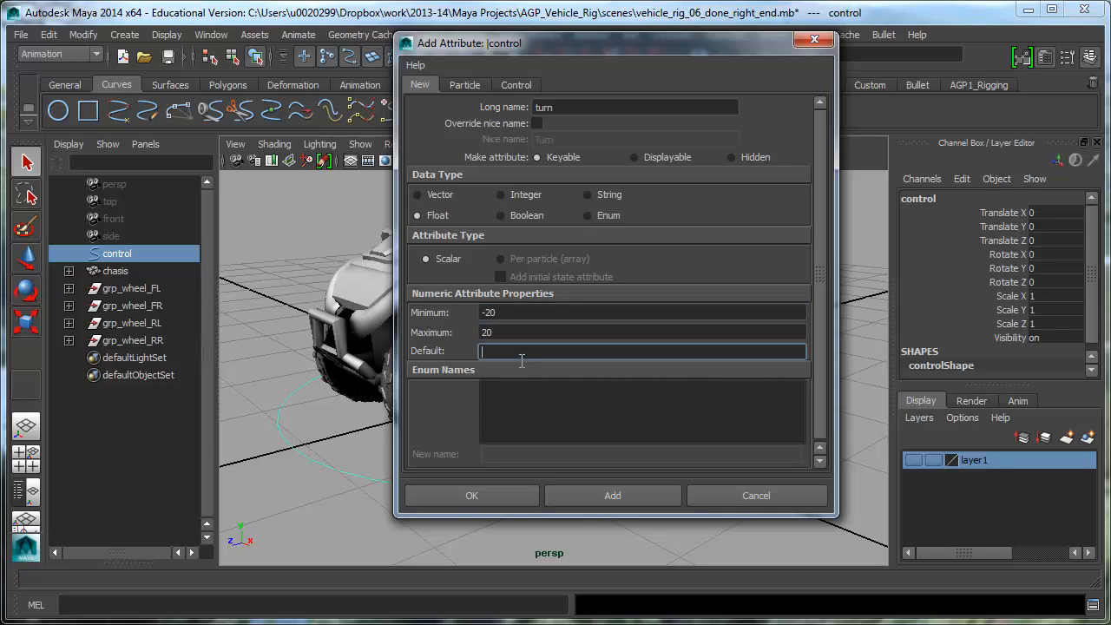
click(519, 321)
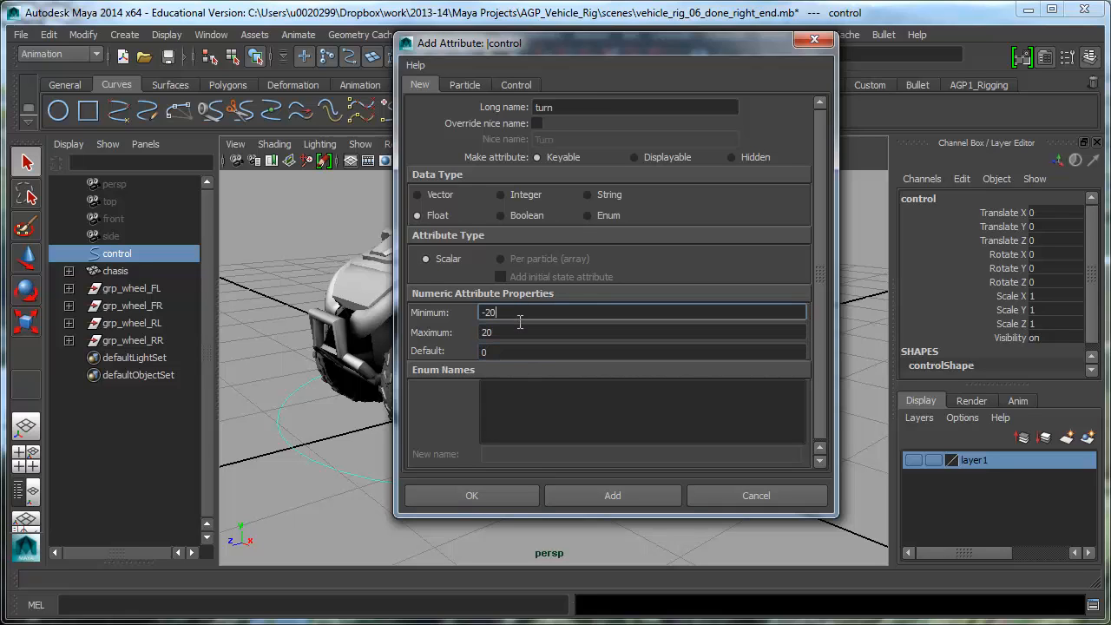
click(514, 336)
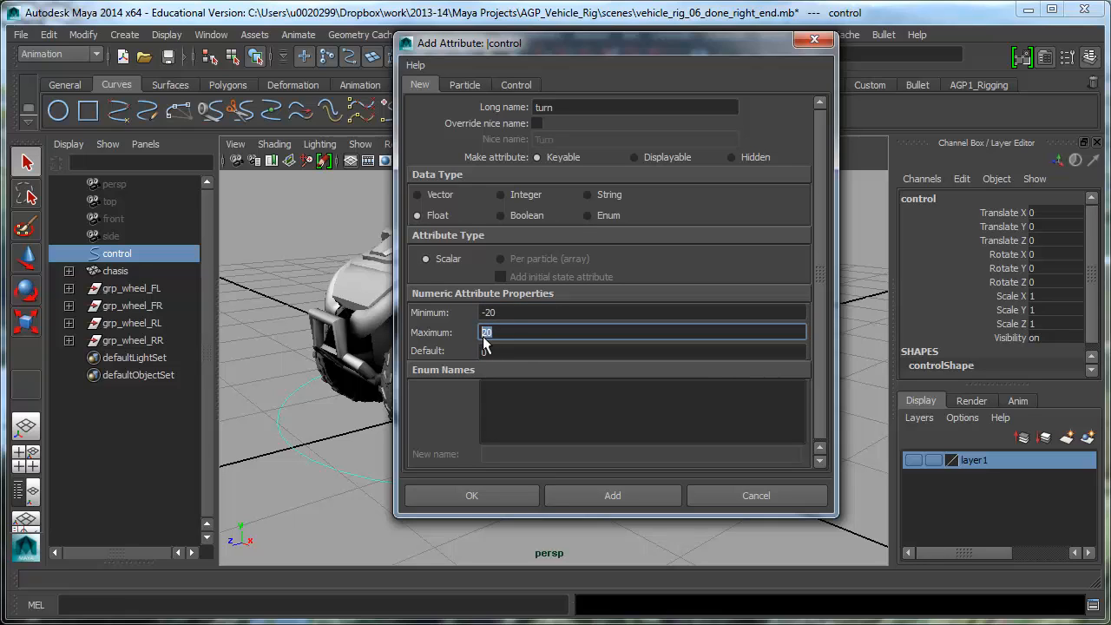
click(519, 319)
click(518, 338)
click(518, 320)
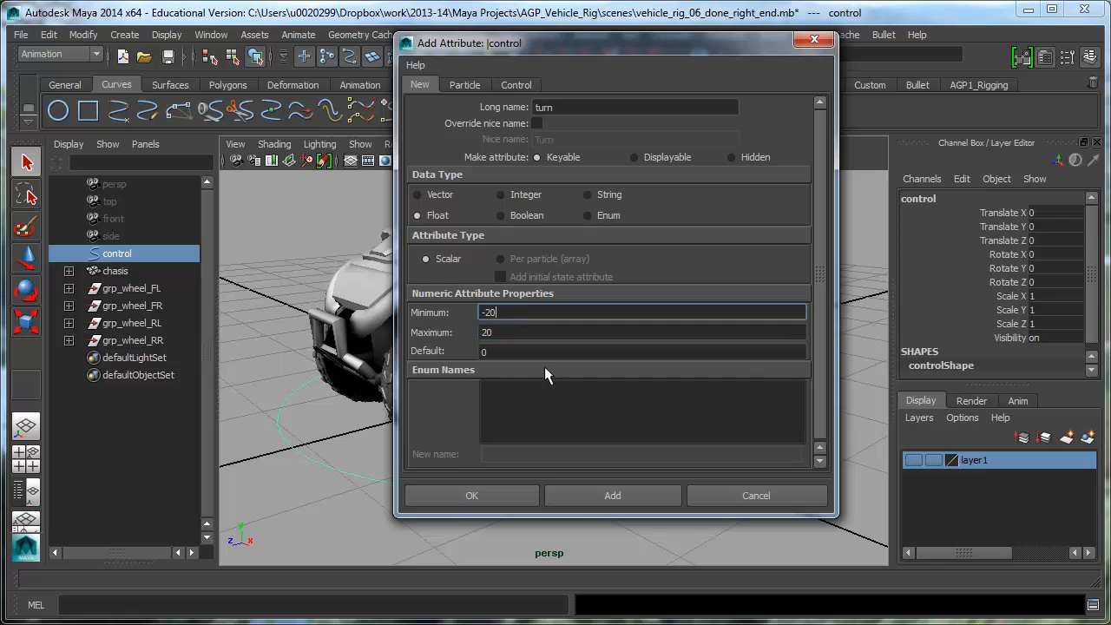
click(503, 501)
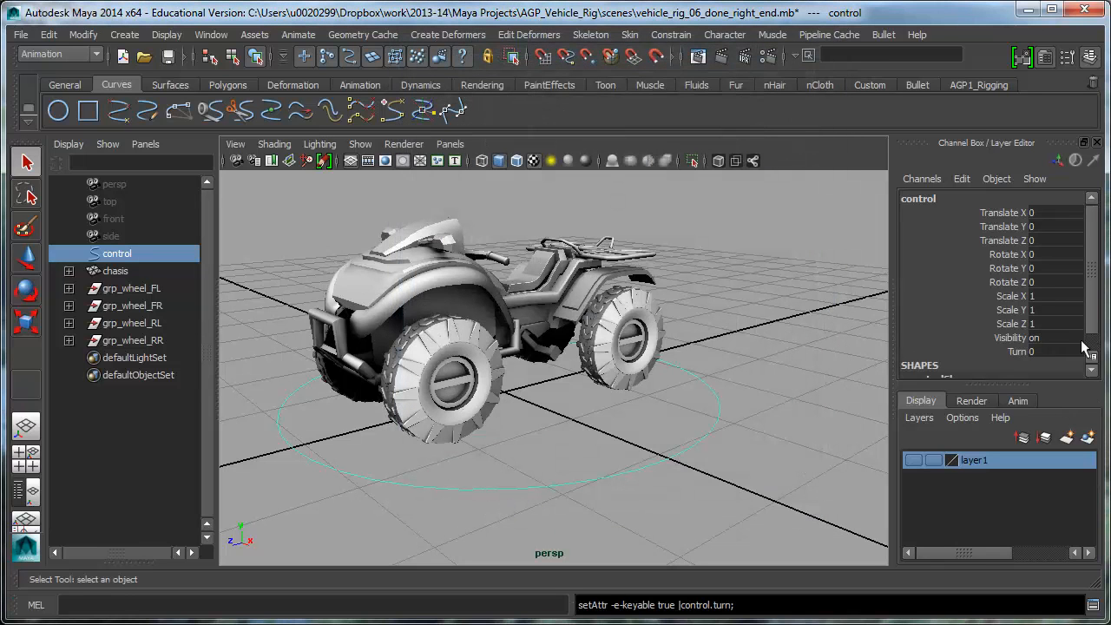
Step: Enlarge the control curve's channel area and select its Turn attribute
scroll(1095, 315, down, 1)
drag(1024, 385, 1025, 518)
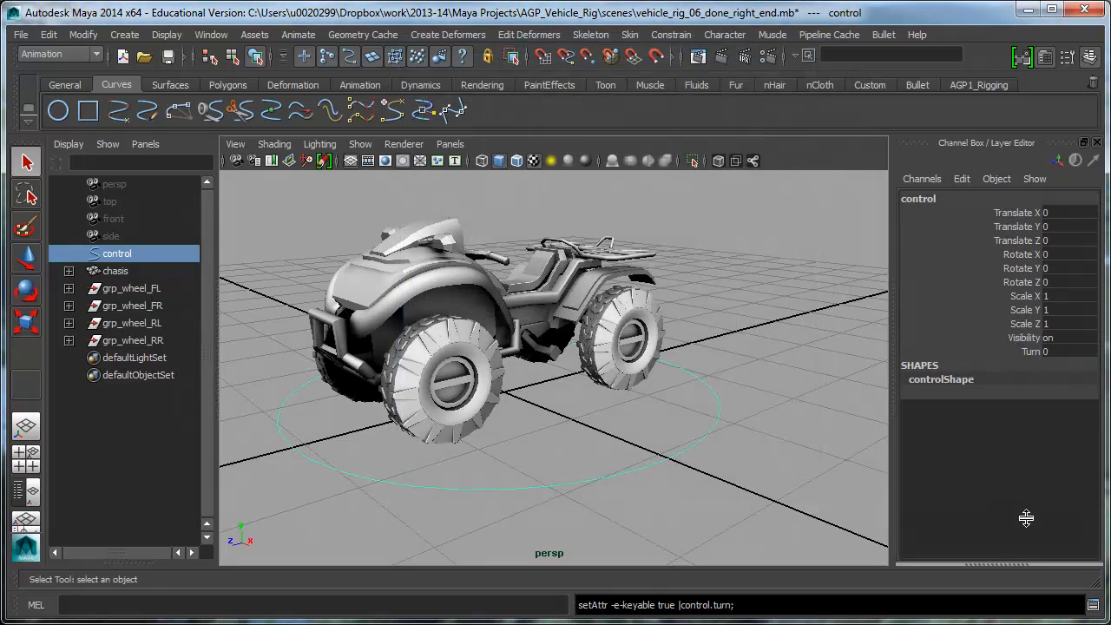
click(1034, 351)
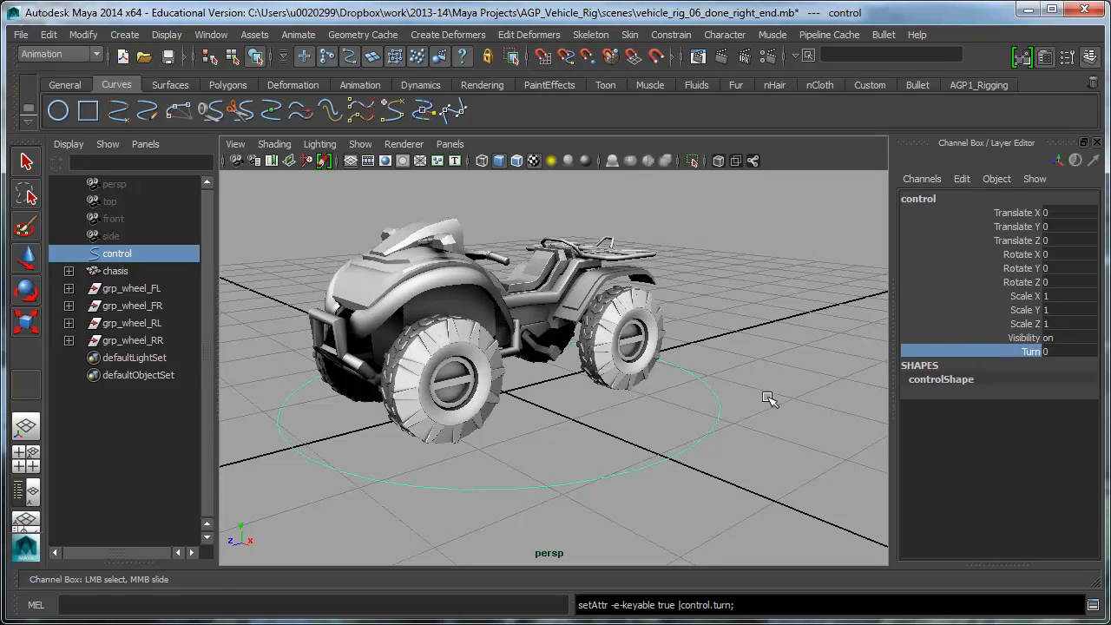
Step: Select the front-left wheel, try rotating it about its vertical axis, and undo the last rotation
alt+drag(768, 399, 555, 298)
alt+drag(727, 272, 751, 298)
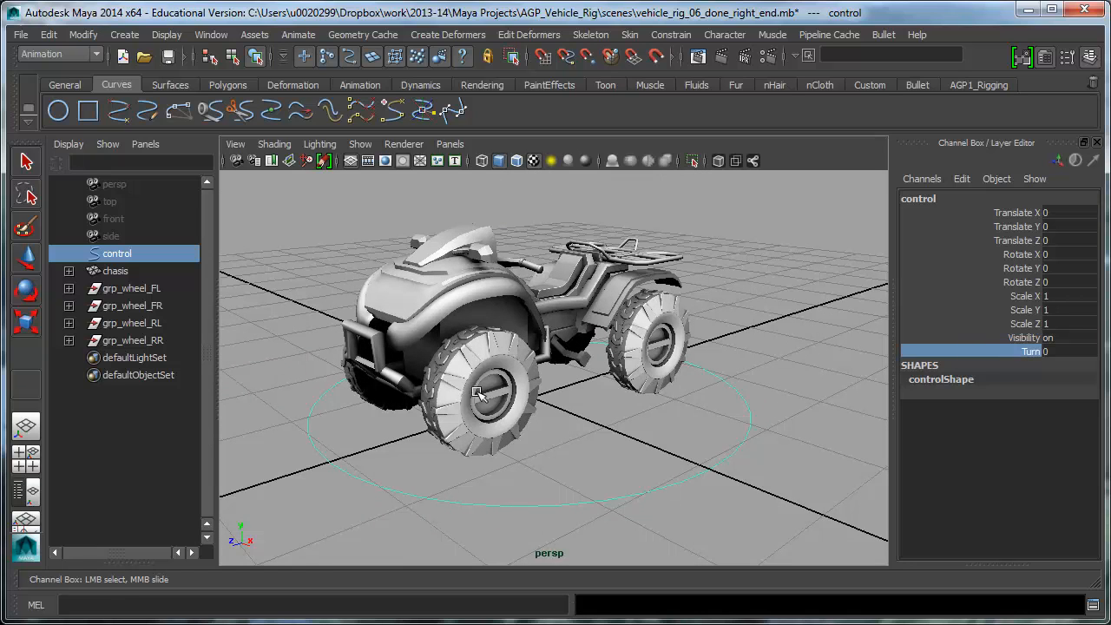
alt+drag(555, 395, 559, 418)
alt+right_drag(564, 417, 686, 399)
click(448, 373)
alt+middle_drag(550, 409, 578, 395)
alt+drag(578, 395, 665, 405)
key(e)
drag(579, 398, 744, 436)
key(ctrl+z)
Step: Select the front-right wheel, try rotating it freely and about its Y axis, and undo each rotation
click(395, 391)
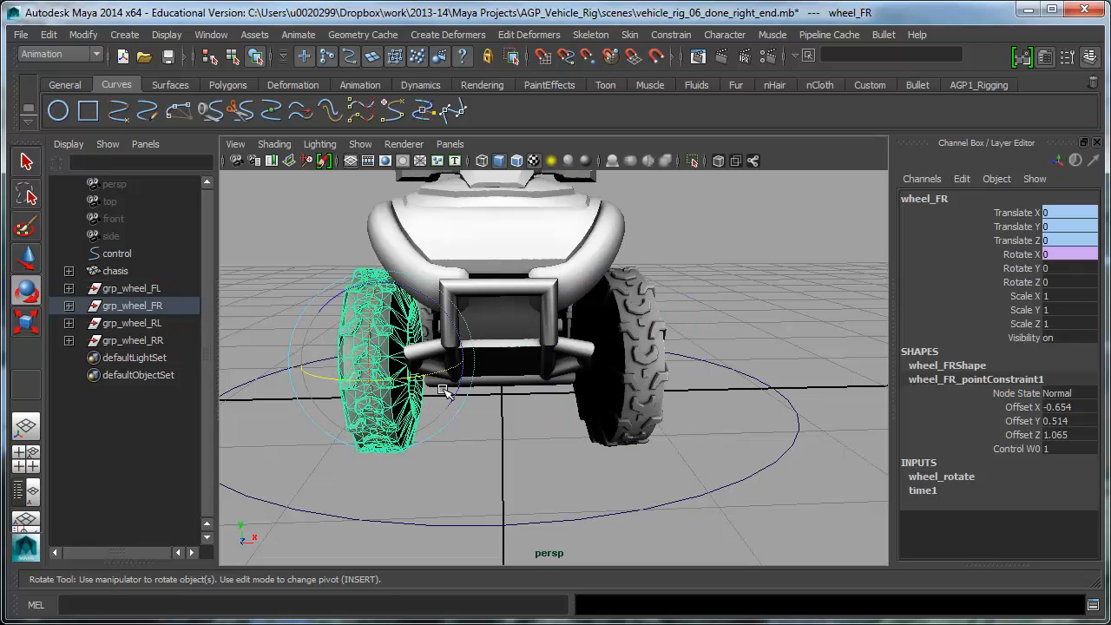
drag(444, 391, 479, 420)
key(ctrl+z)
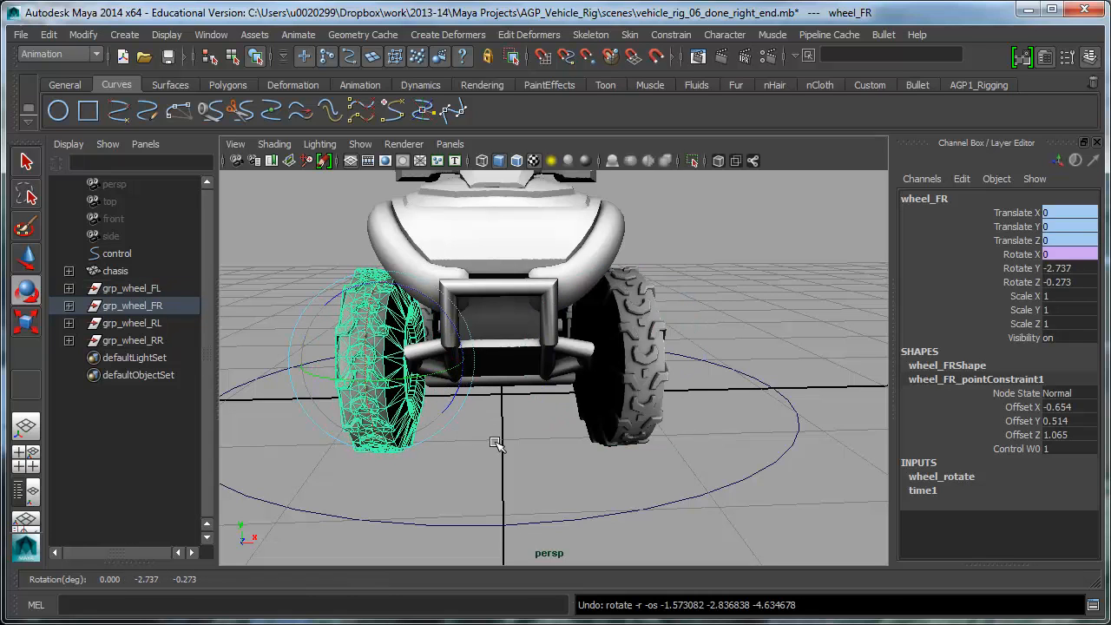
mouse_move(448, 372)
mouse_down()
mouse_move(421, 382)
mouse_move(438, 378)
mouse_up()
key(ctrl+z)
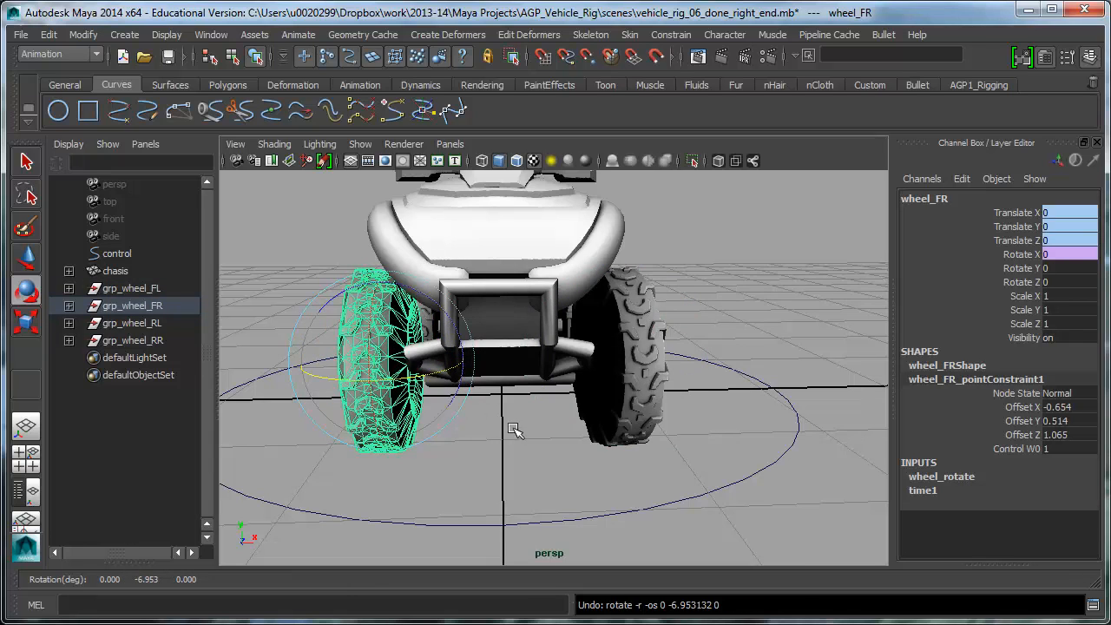
Step: Reset the front-left wheel by setting its Rotate Y to 0
click(641, 373)
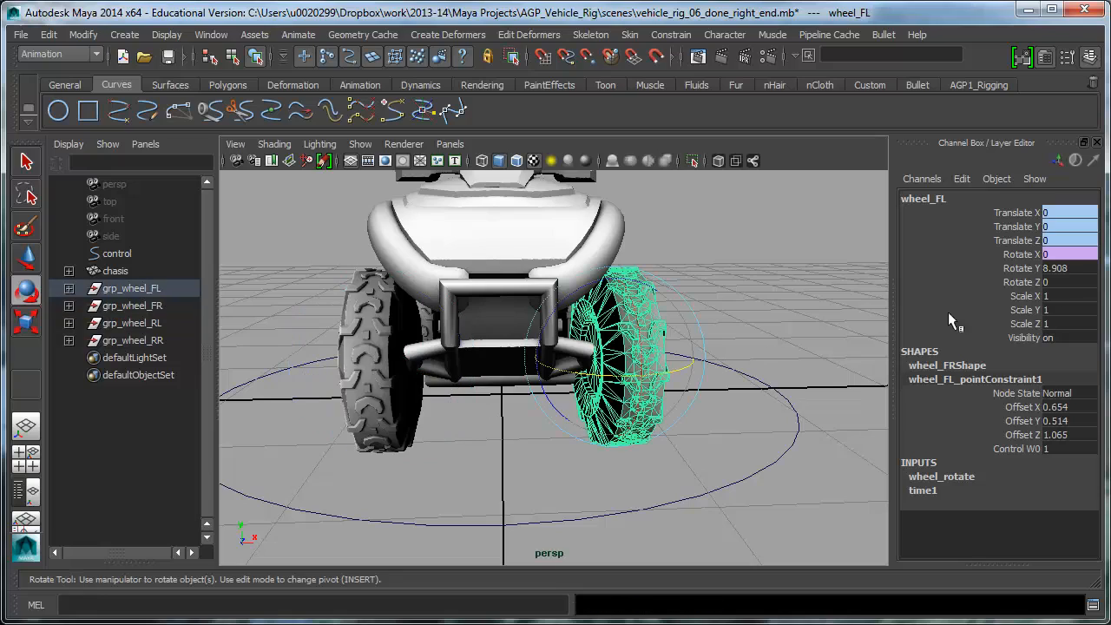
click(1054, 269)
text(0)
key(Return)
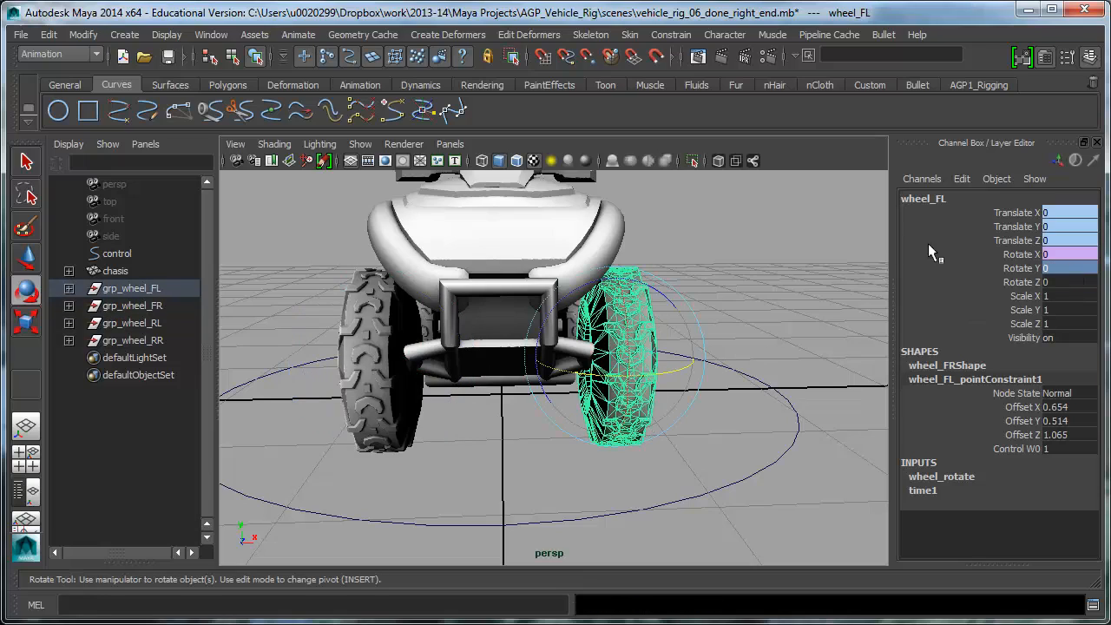
Step: Select the handlebar at the front of the quad bike
alt+drag(803, 301, 529, 369)
alt+middle_drag(595, 251, 581, 372)
alt+right_drag(580, 372, 845, 332)
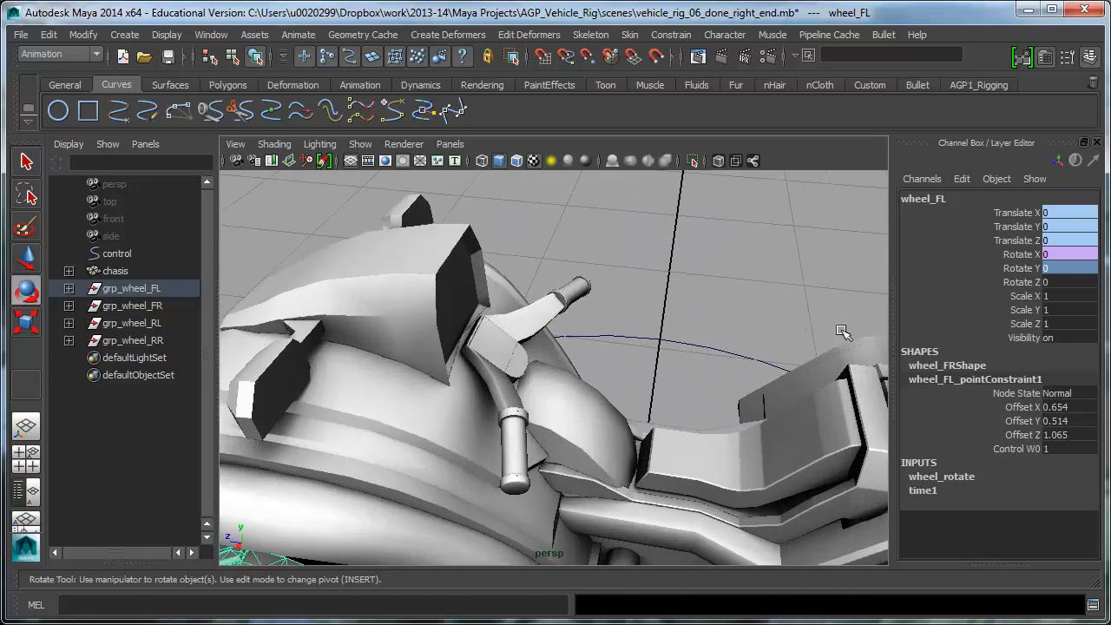
alt+middle_drag(727, 333, 752, 247)
alt+drag(751, 247, 558, 248)
click(541, 272)
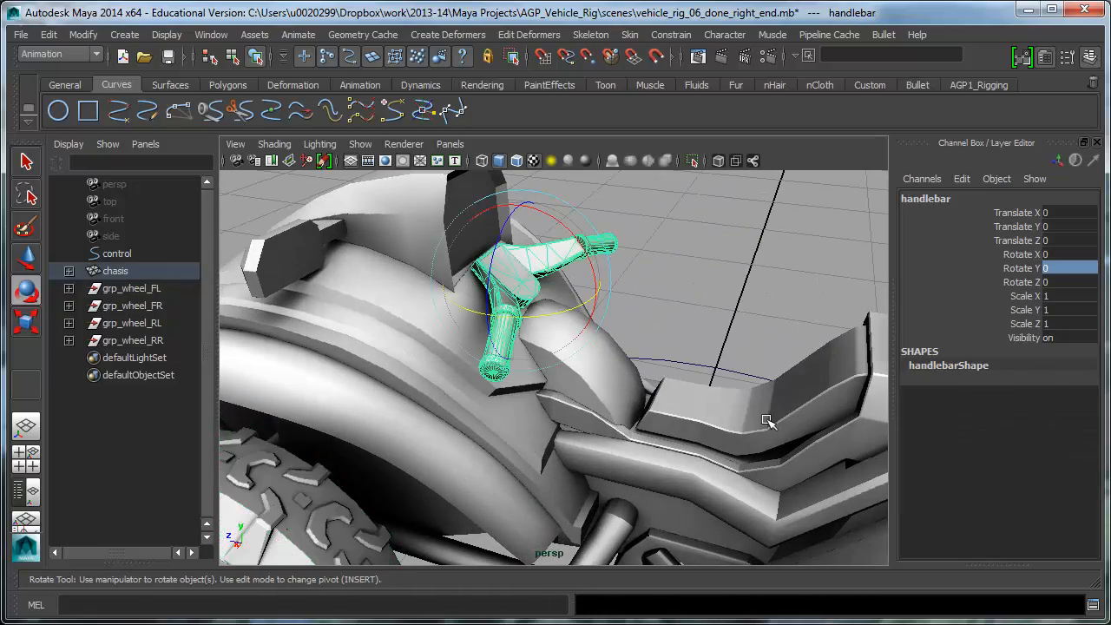
Step: Try rotating the handlebar about its Y axis and undo the last rotations
alt+drag(767, 421, 691, 328)
alt+right_drag(717, 308, 633, 302)
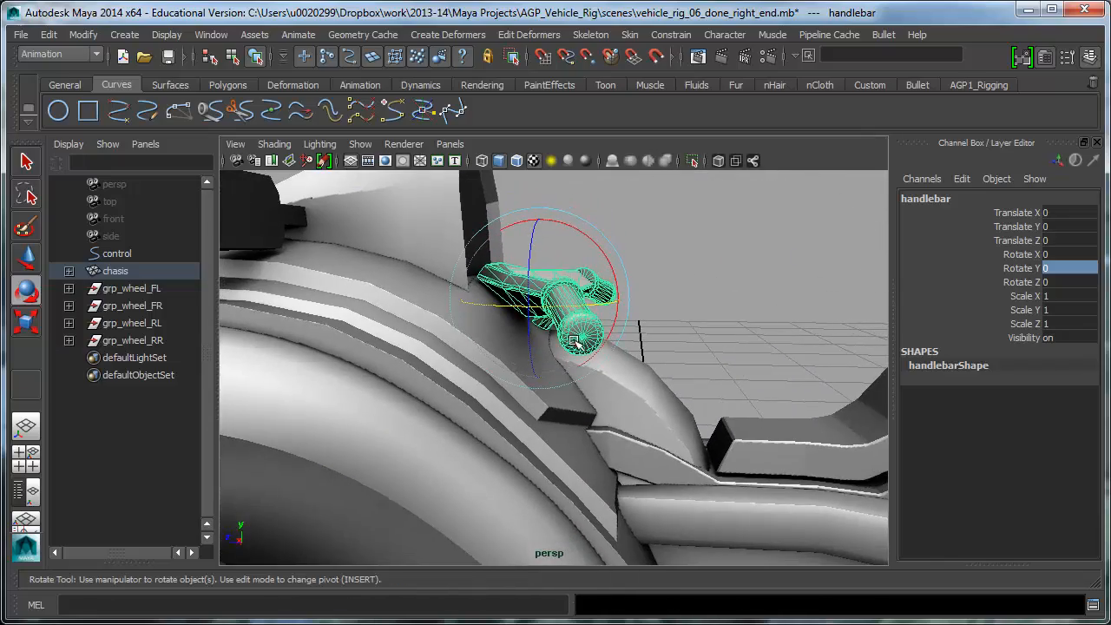
alt+drag(545, 361, 706, 397)
drag(542, 392, 564, 406)
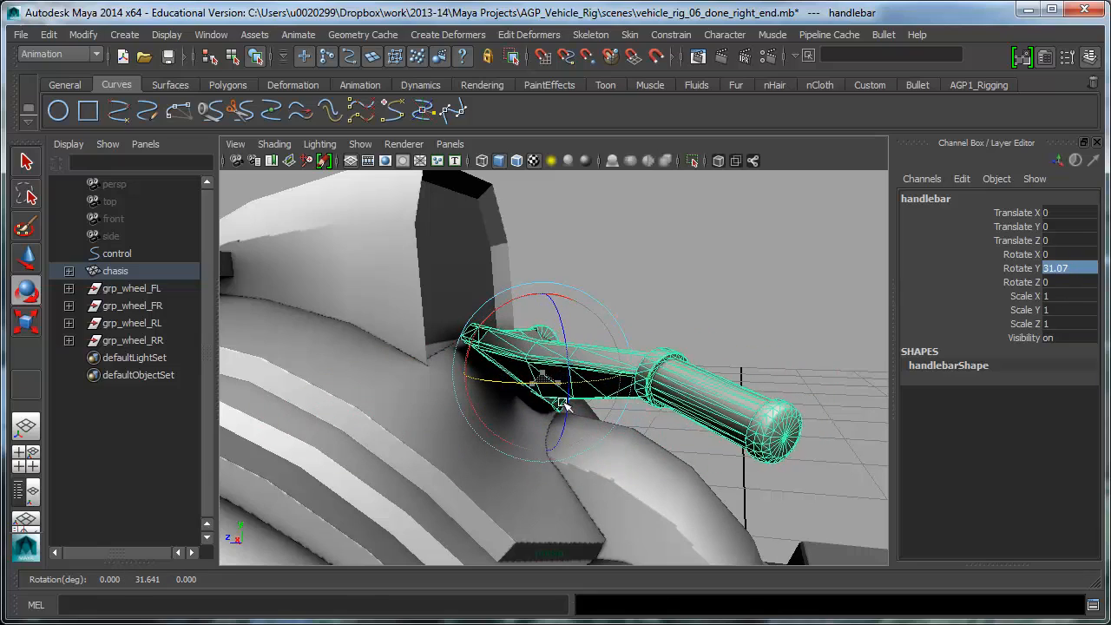
key(ctrl+z)
key(ctrl+z)
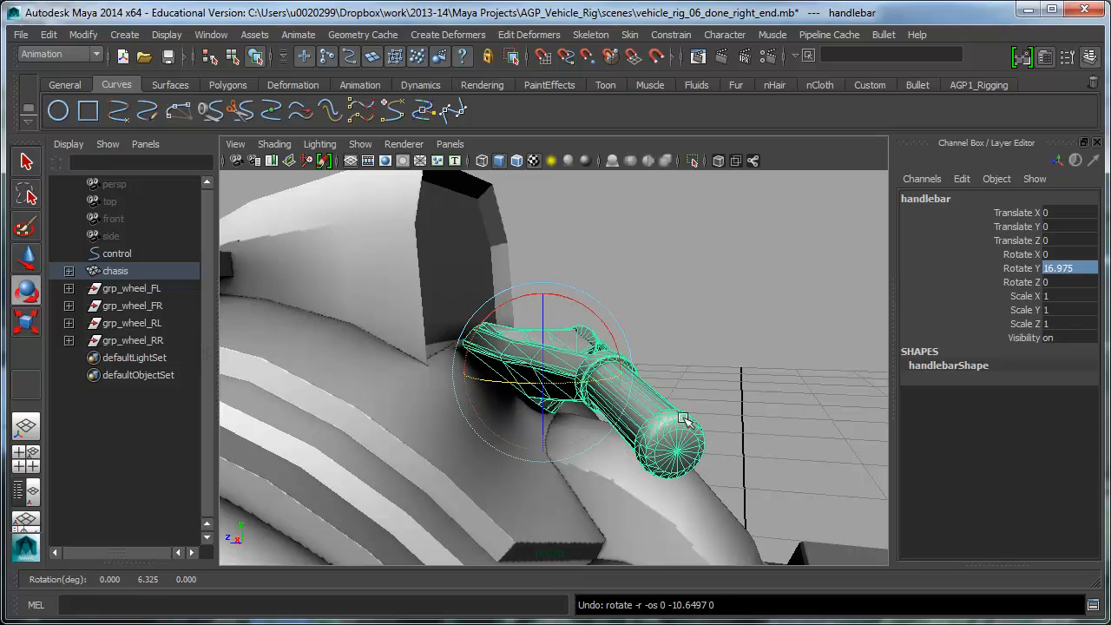
Step: Reset the handlebar by setting its Rotate Y to 0
alt+drag(644, 450, 514, 392)
click(1077, 272)
text(0)
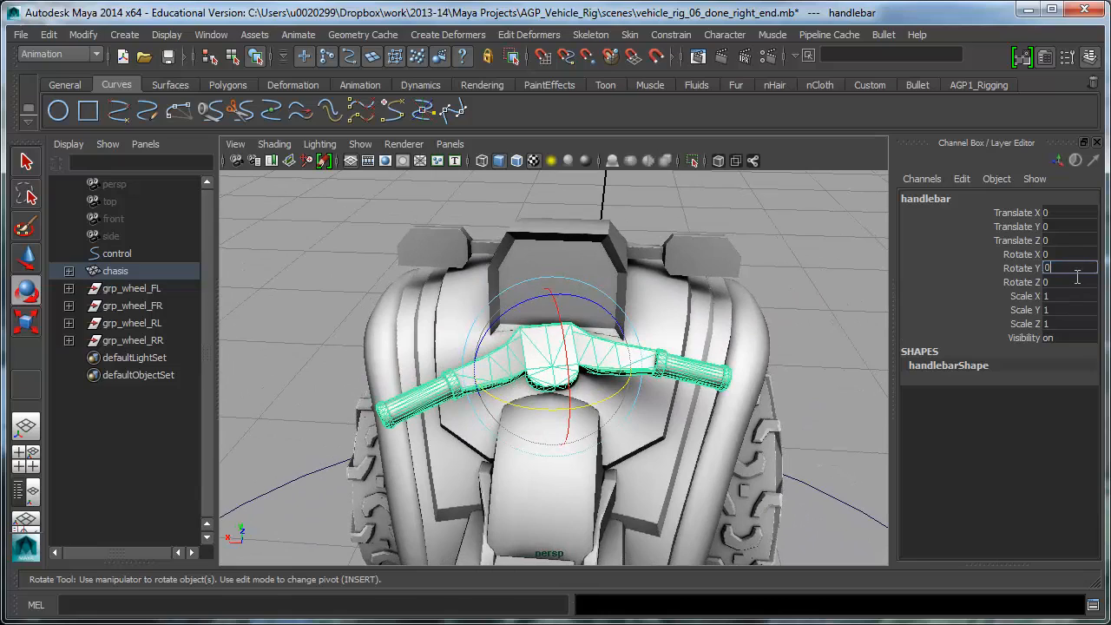
key(Return)
Step: Examine the handlebar's tilt against its rotation axes, checking the rotation channels and the Rotate X axis
alt+drag(585, 341, 798, 344)
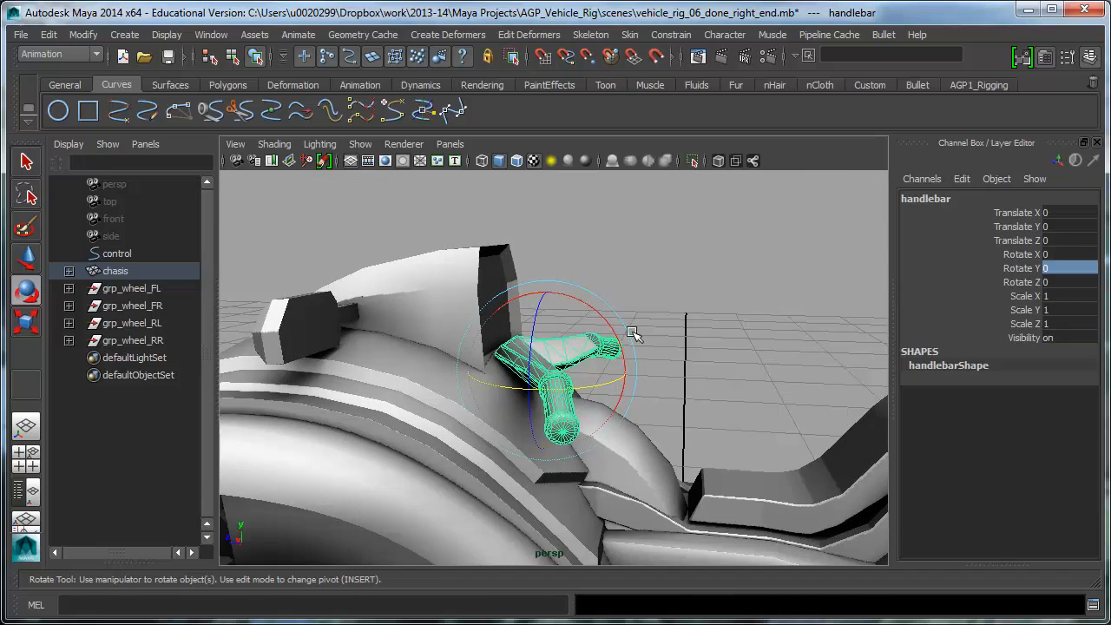
alt+drag(687, 364, 737, 324)
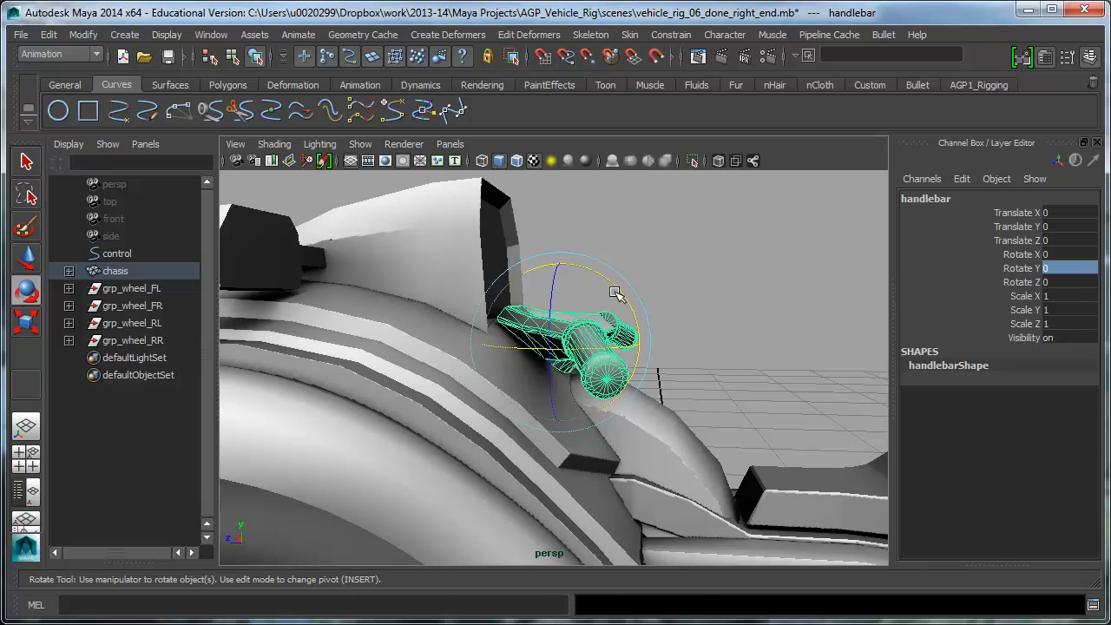
click(1039, 271)
drag(1070, 255, 1072, 287)
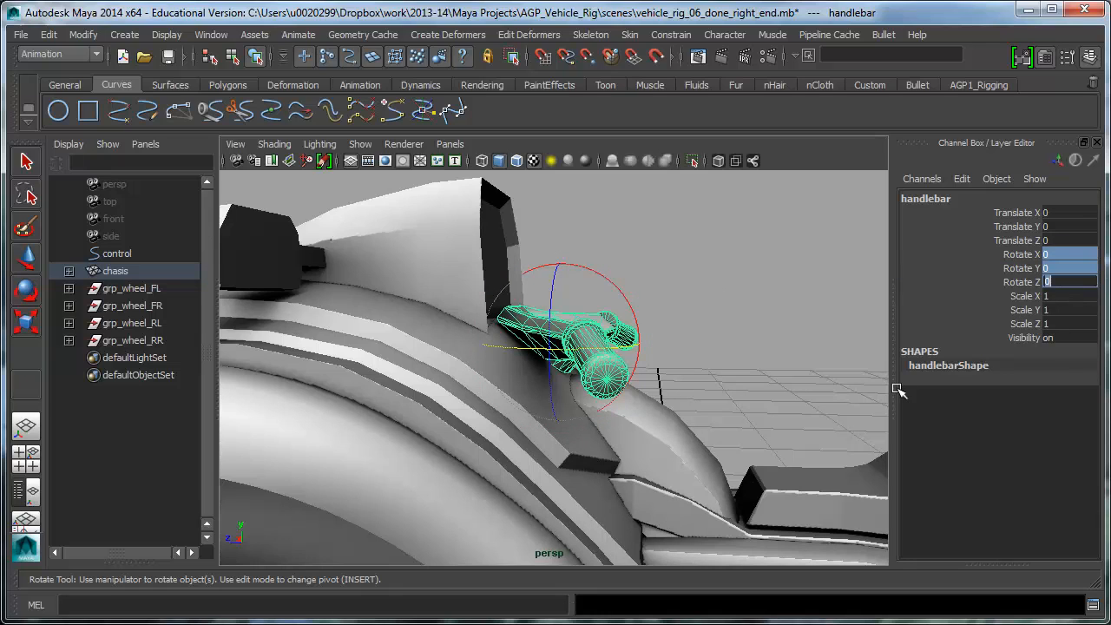
click(1028, 273)
click(1022, 254)
alt+drag(677, 367, 662, 345)
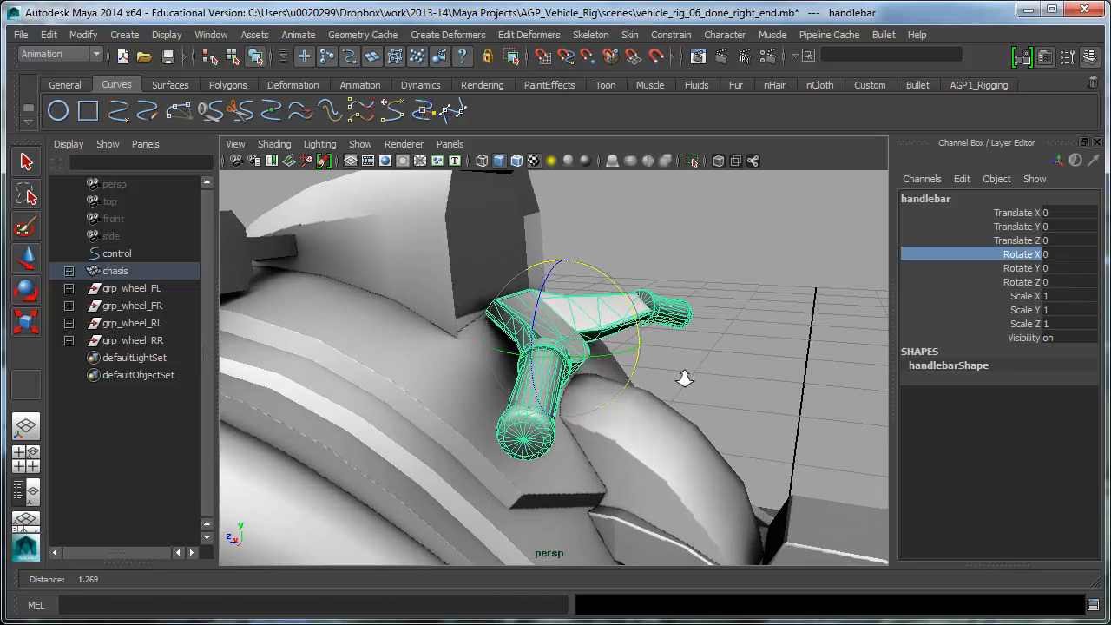
click(628, 303)
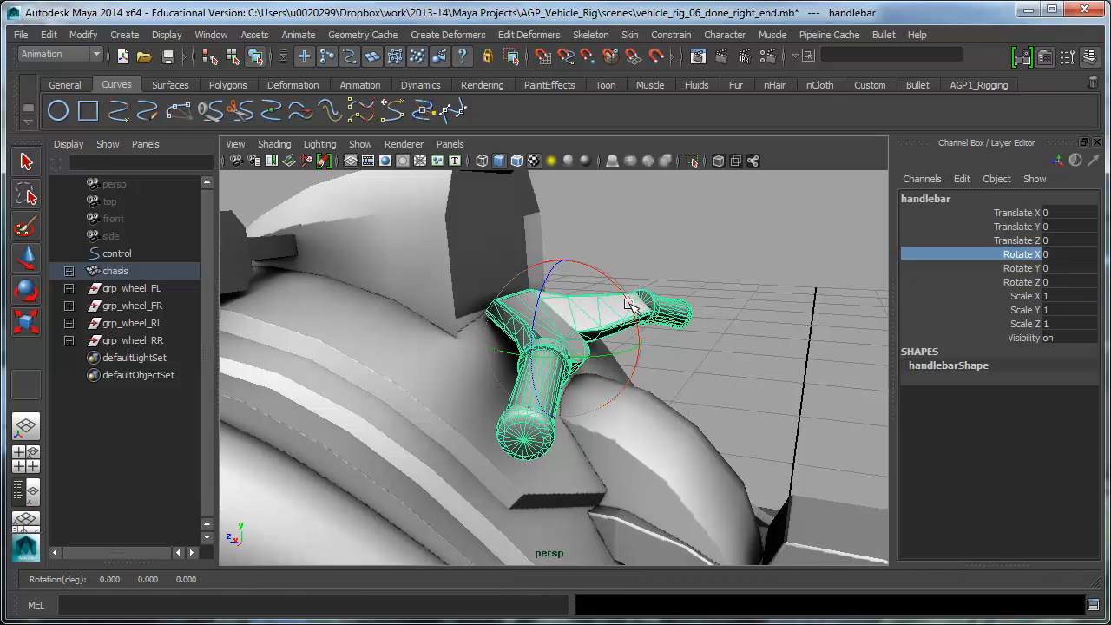
Step: Group the handlebar by itself inside the chasis hierarchy
mouse_move(692, 375)
alt+mouse_down()
mouse_move(719, 372)
mouse_move(709, 363)
alt+mouse_up()
alt+drag(622, 369, 684, 378)
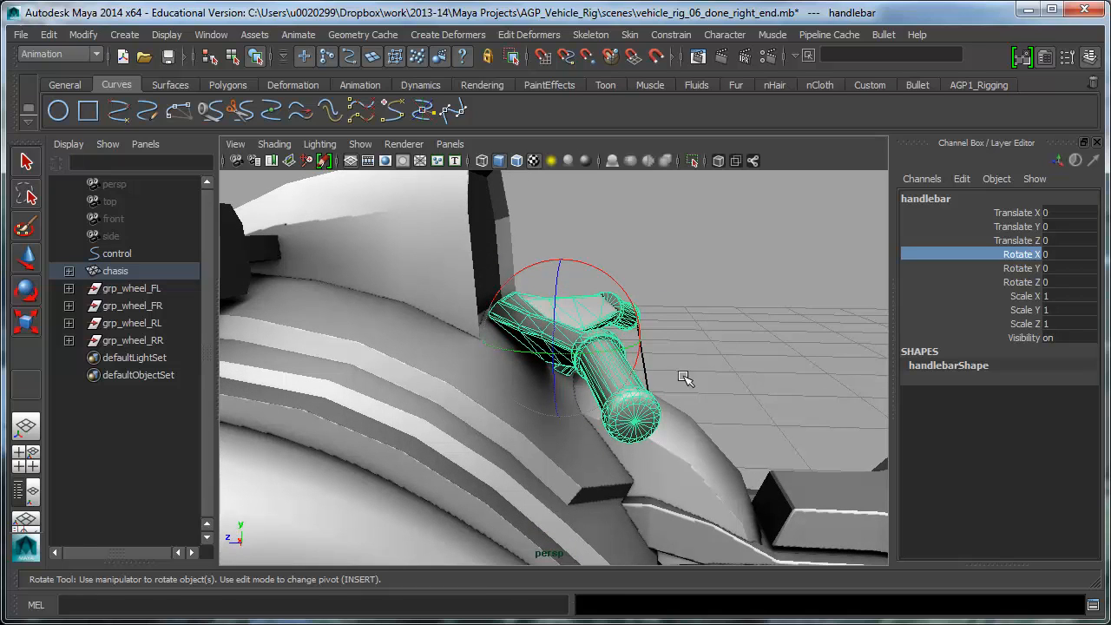
click(744, 387)
click(593, 329)
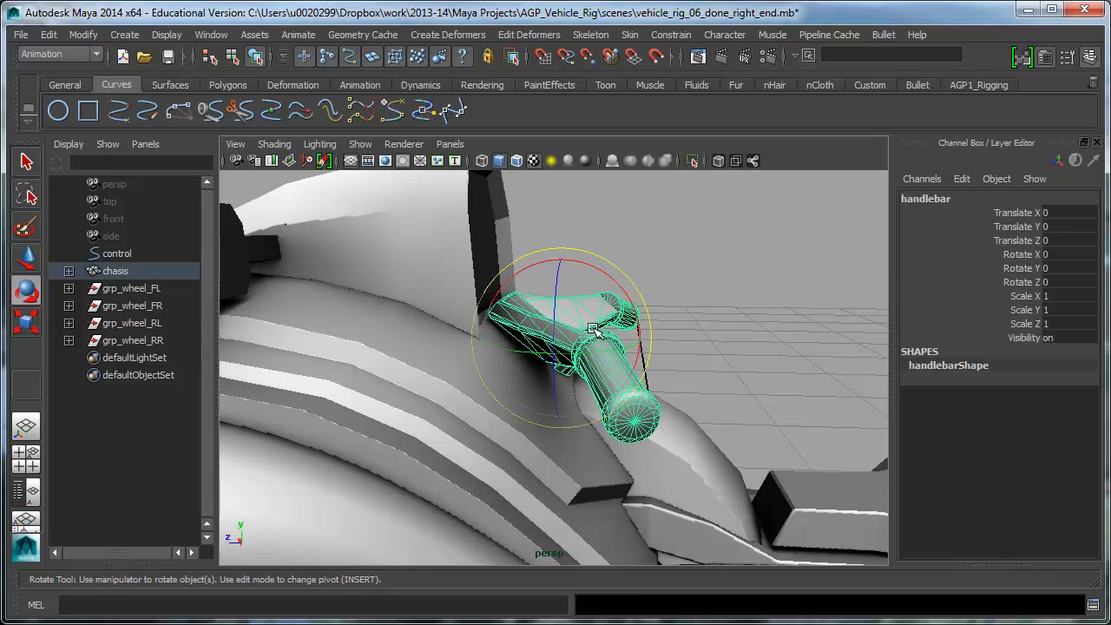
key(f)
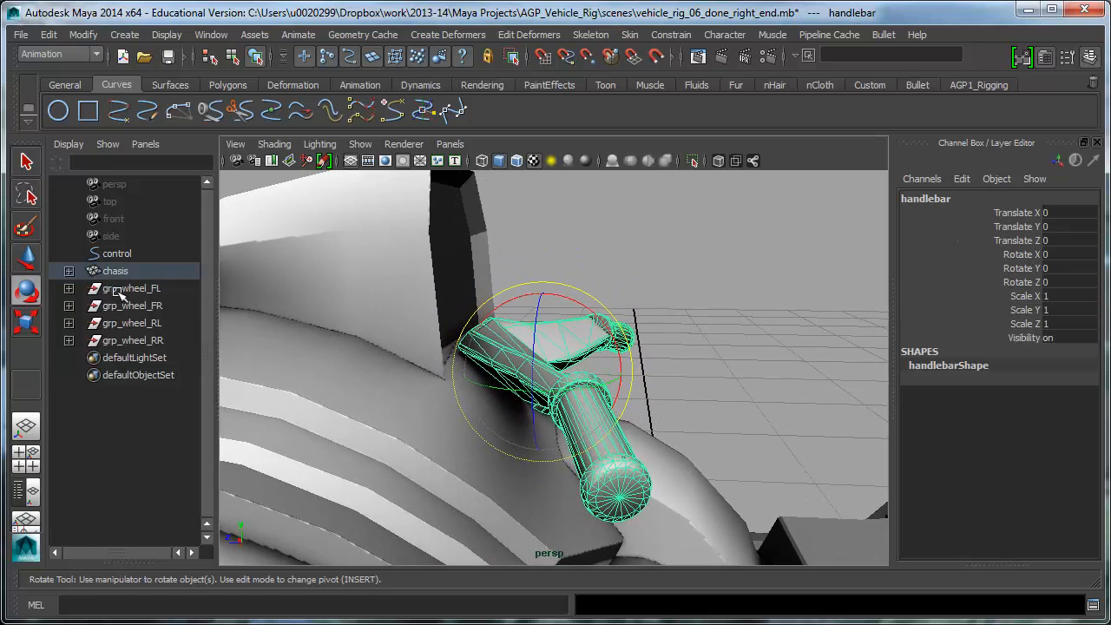
click(69, 271)
drag(218, 334, 276, 330)
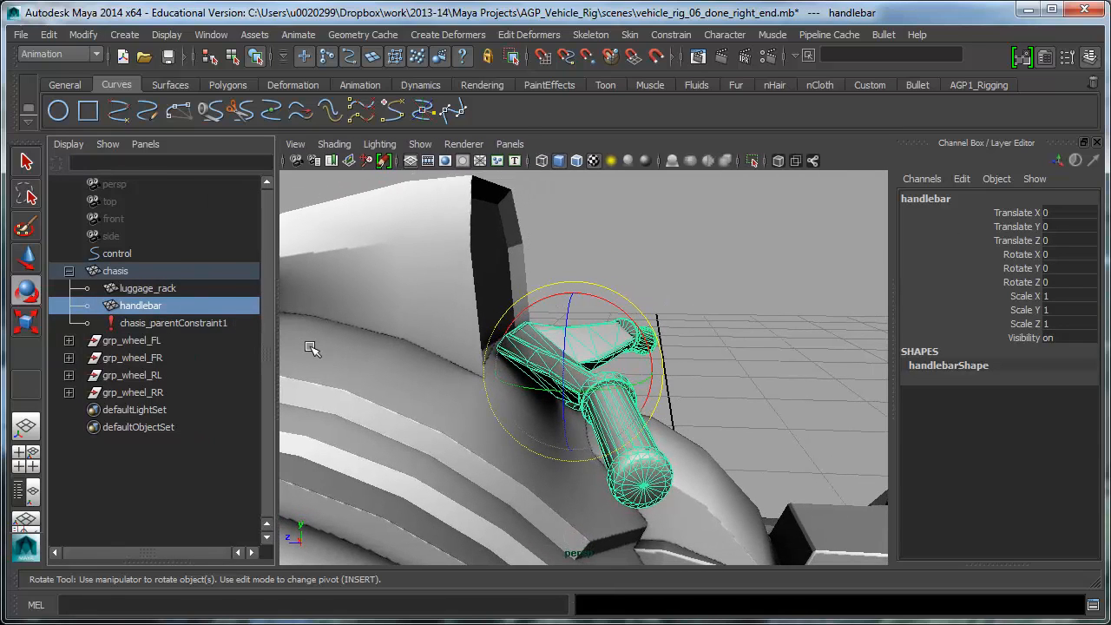
click(265, 607)
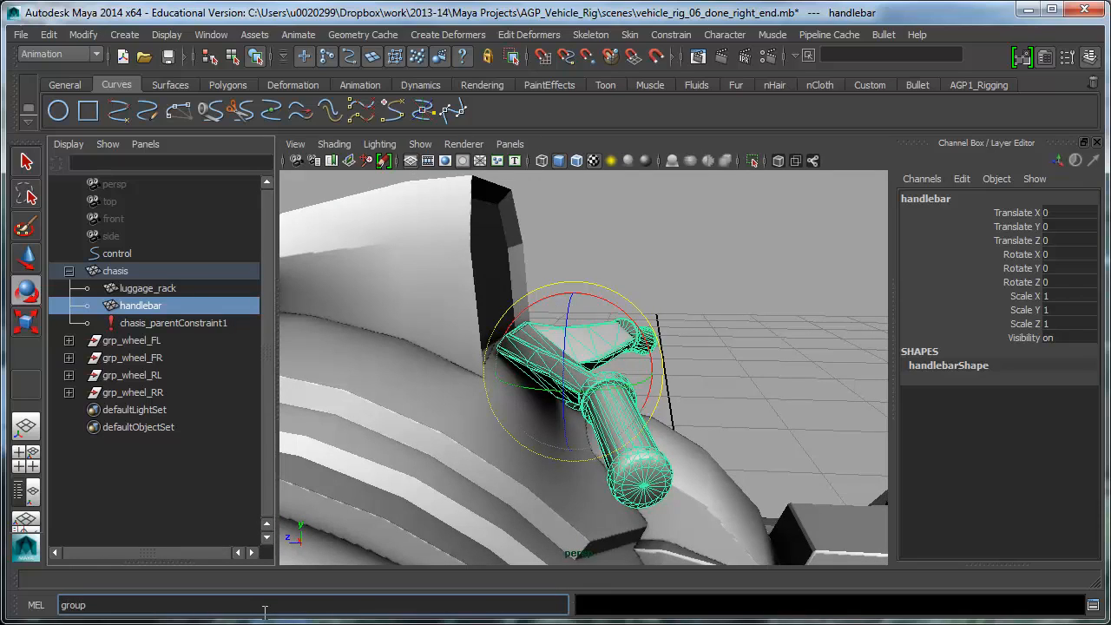
text(group)
key(Return)
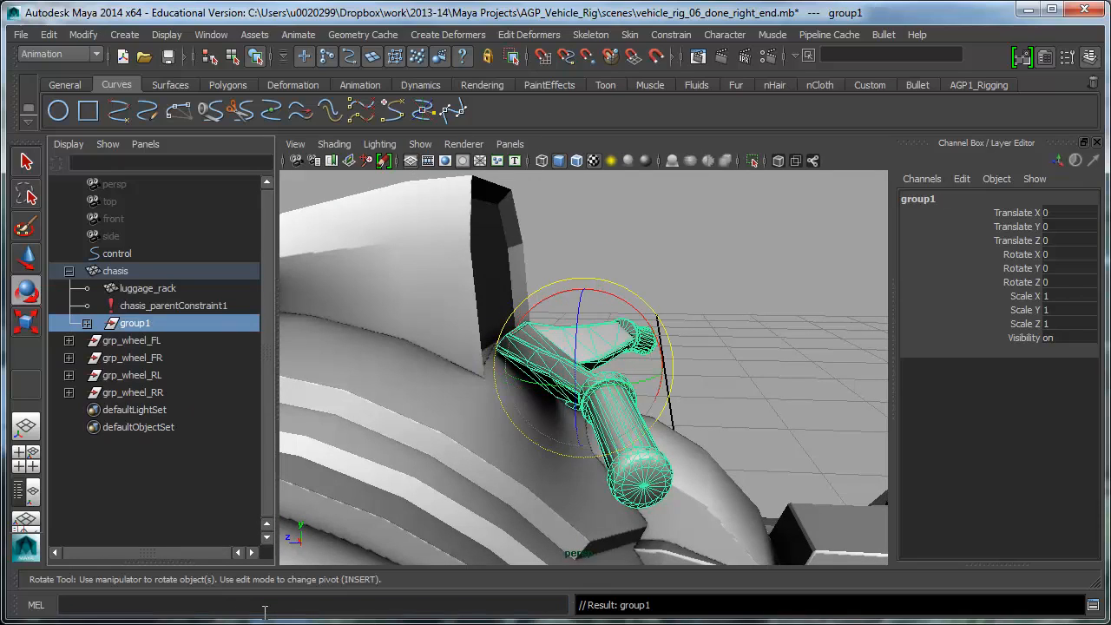
Step: Rename the new group around the handlebar as grp_handlebar
click(87, 323)
double_click(164, 342)
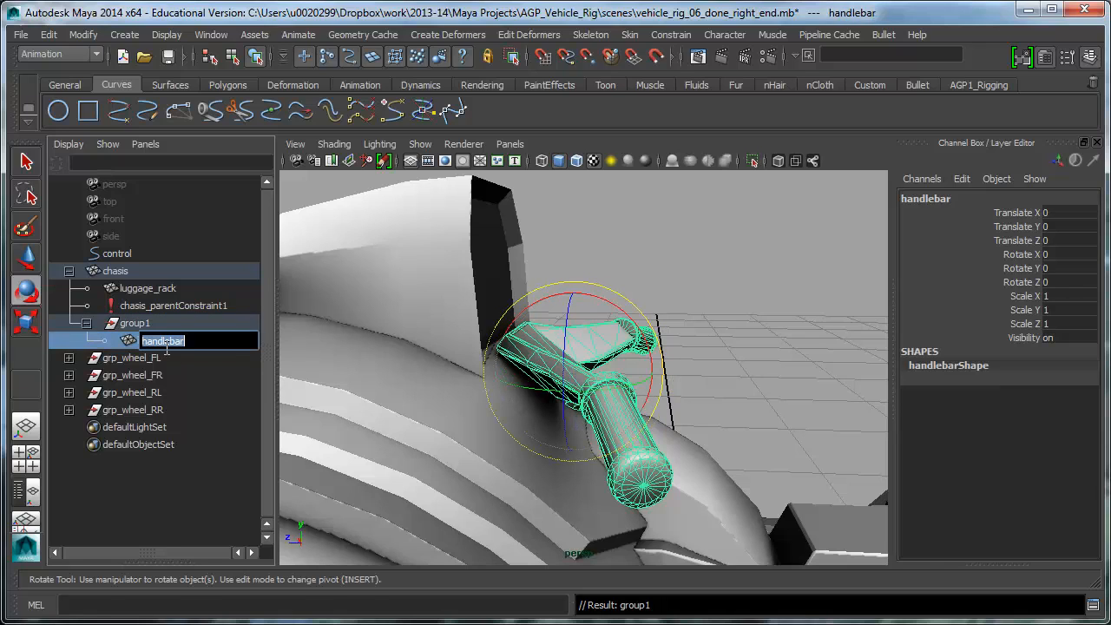
click(173, 325)
double_click(178, 326)
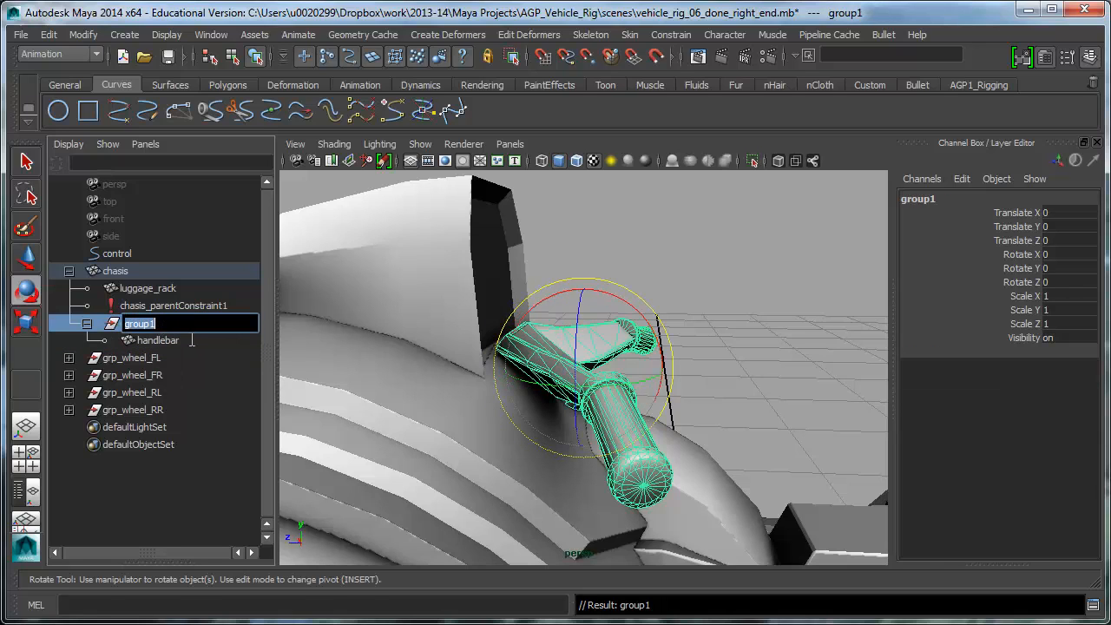
text(grp_handlebar)
key(Return)
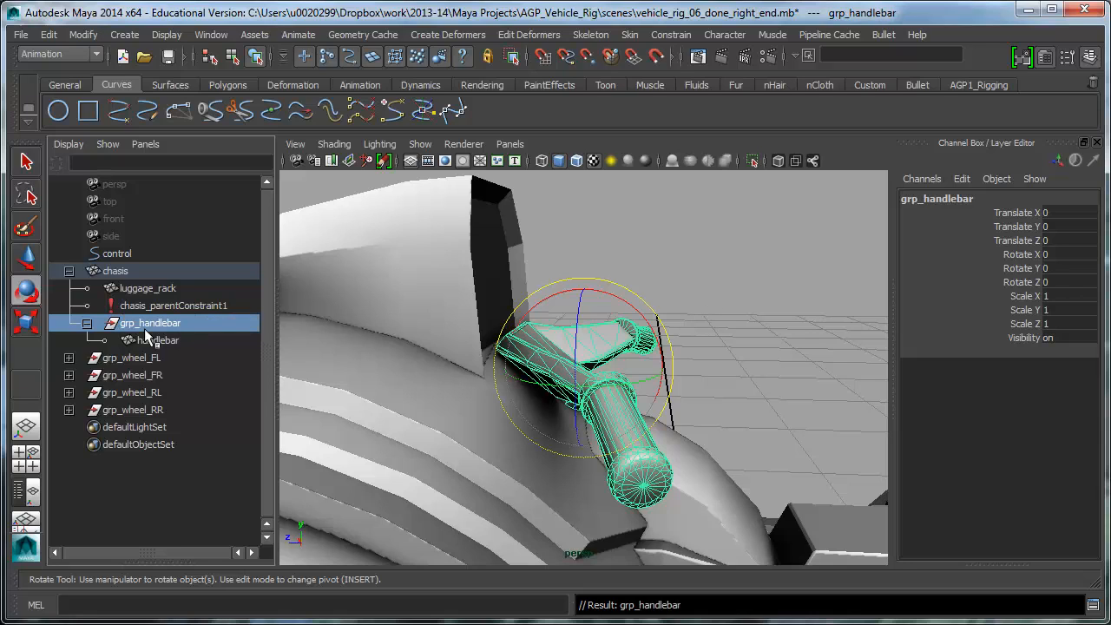
Step: Tilt grp_handlebar to match the steering column by setting its Rotate X to -38
click(151, 341)
click(151, 325)
alt+drag(744, 352, 738, 371)
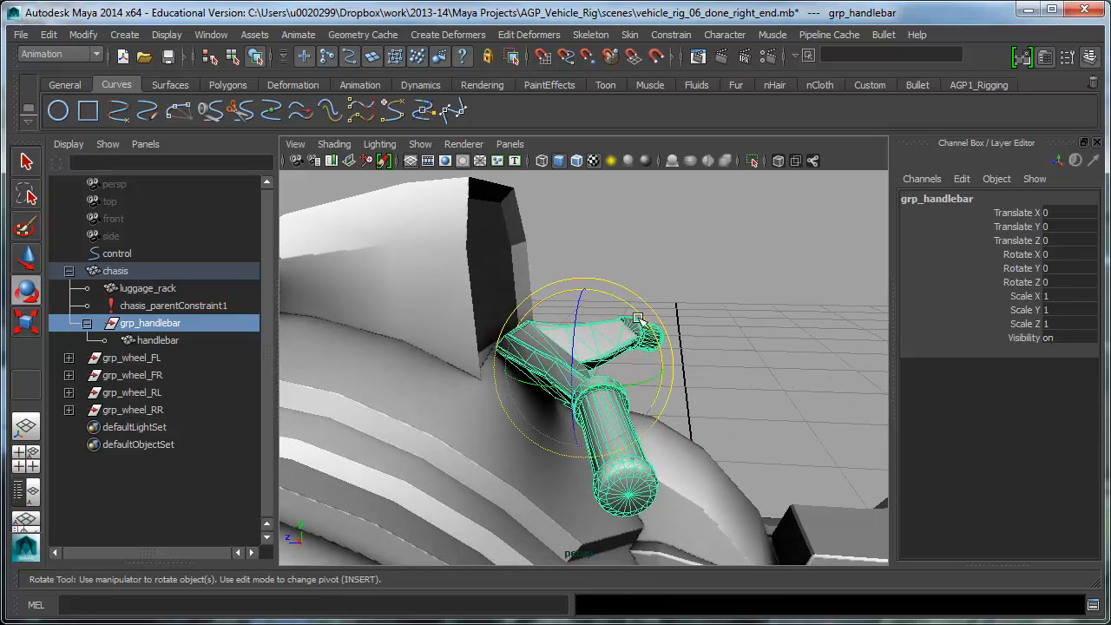
alt+drag(638, 318, 654, 353)
click(1076, 256)
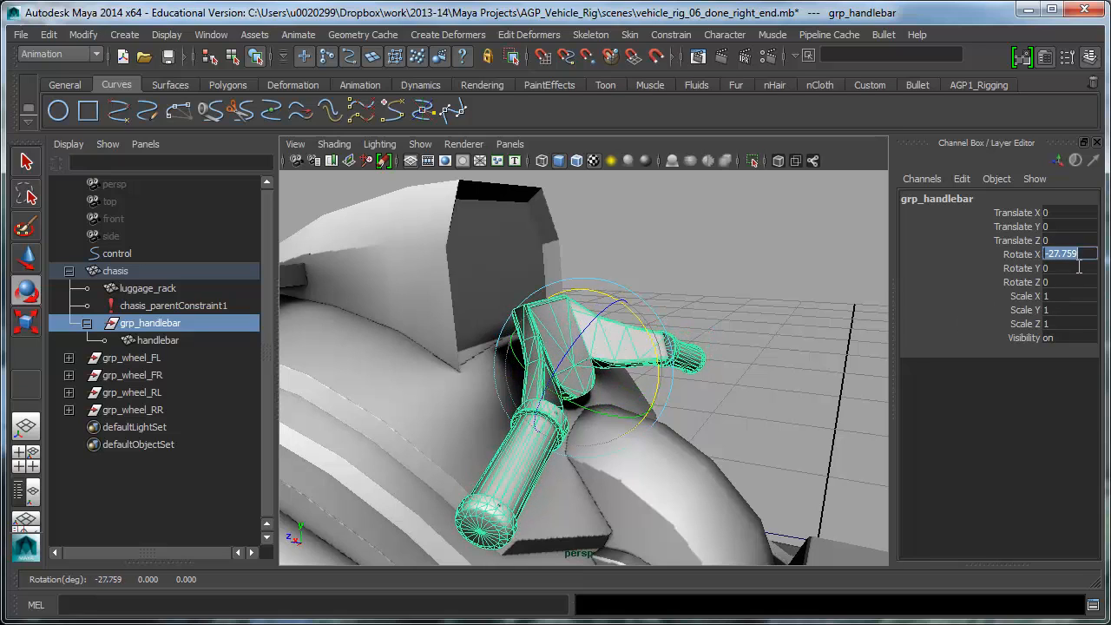
text(-38)
key(Return)
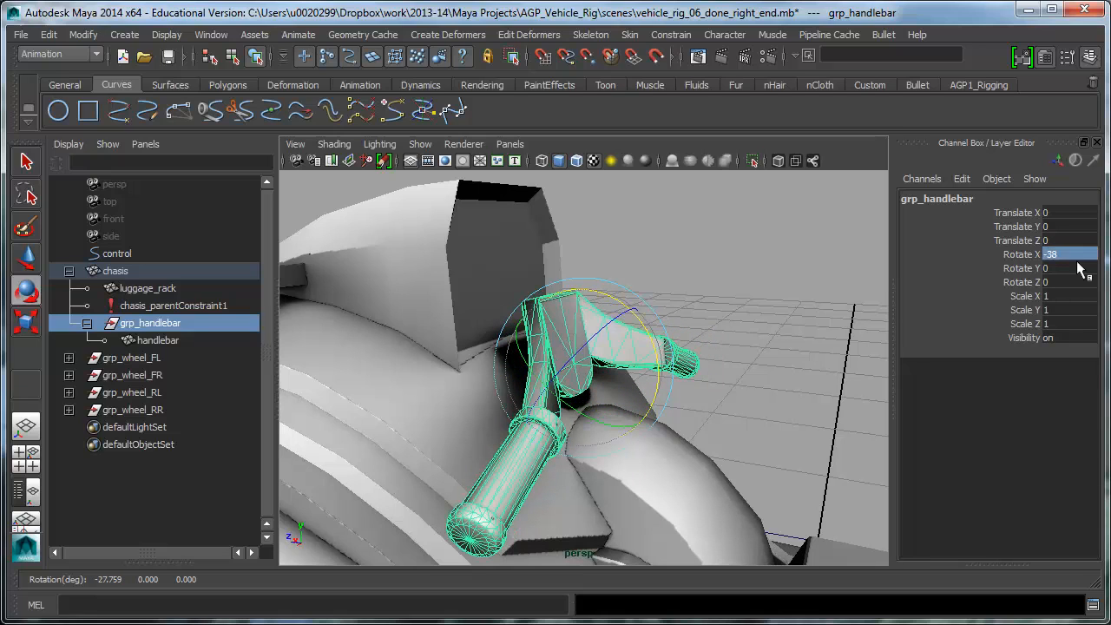
Step: Counter-rotate the handlebar inside grp_handlebar by setting its Rotate X to 38
click(163, 342)
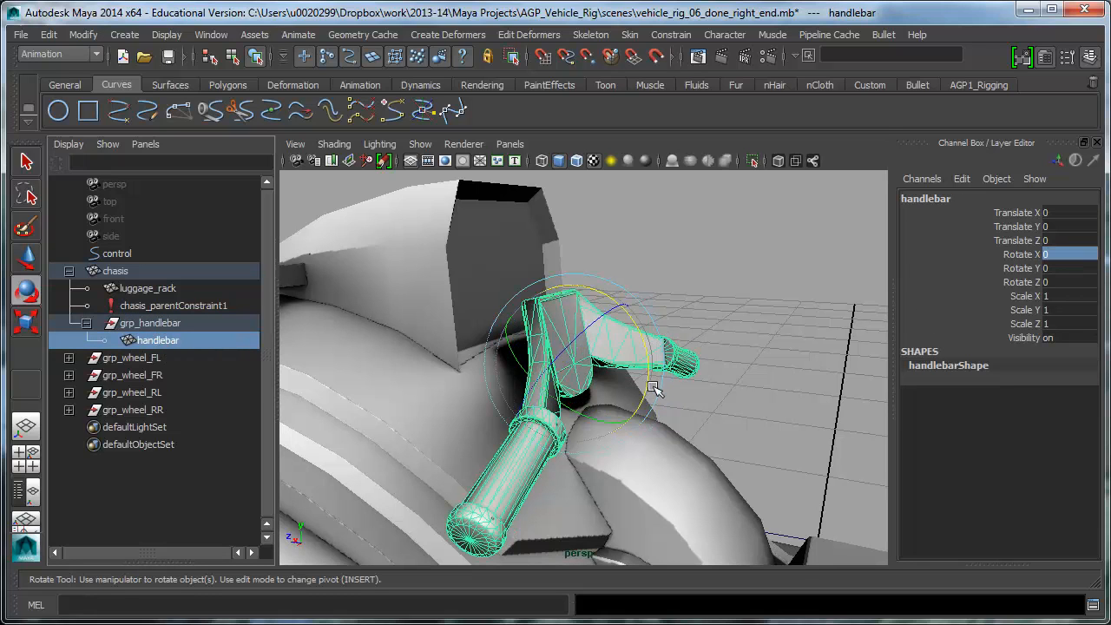
drag(648, 380, 643, 312)
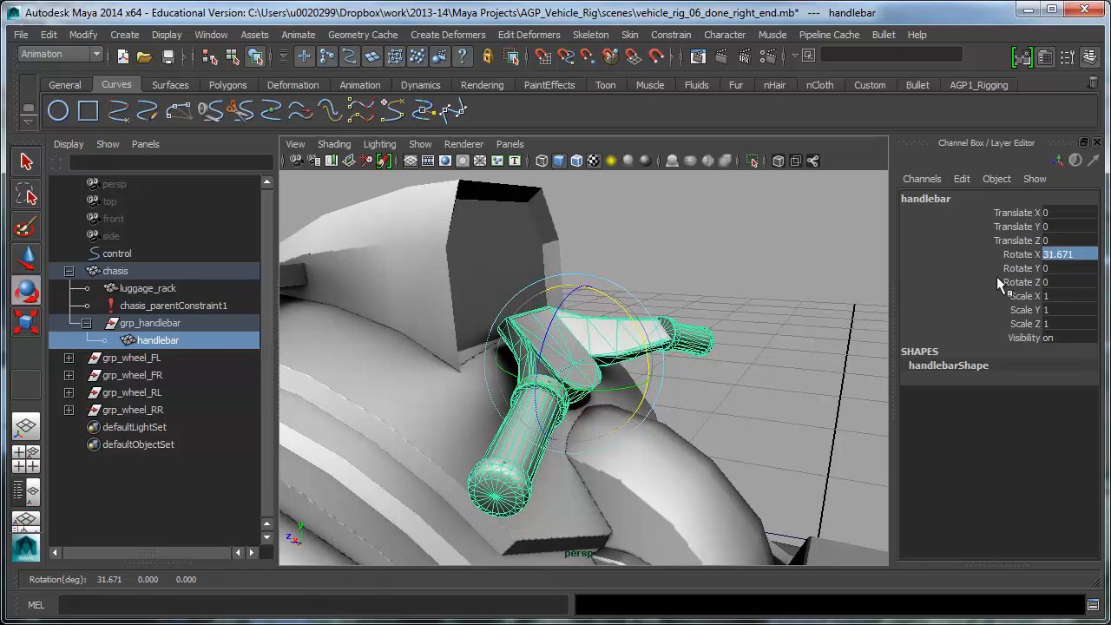
click(1074, 255)
text(38)
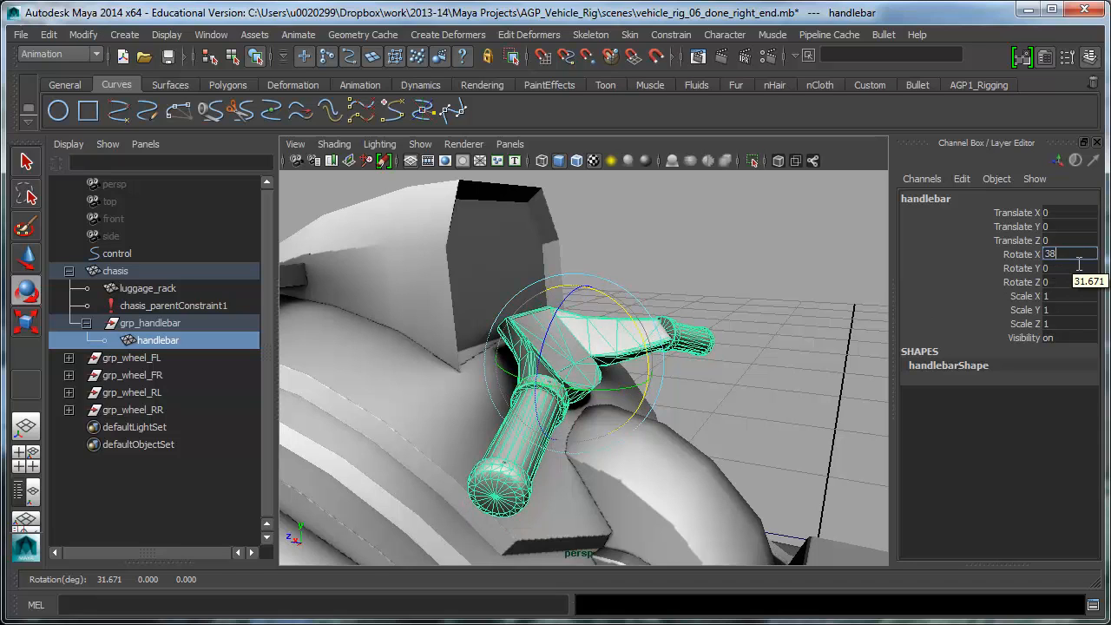
key(Return)
click(255, 326)
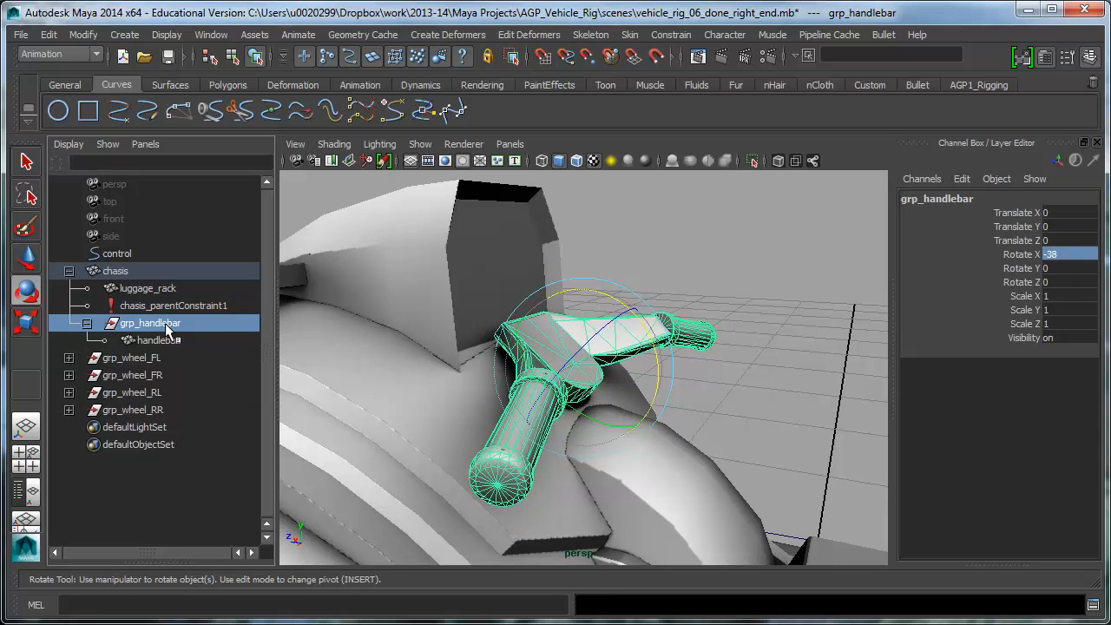
Step: Freeze the transformations of the handlebar mesh inside grp_handlebar
alt+drag(524, 405, 640, 402)
click(183, 340)
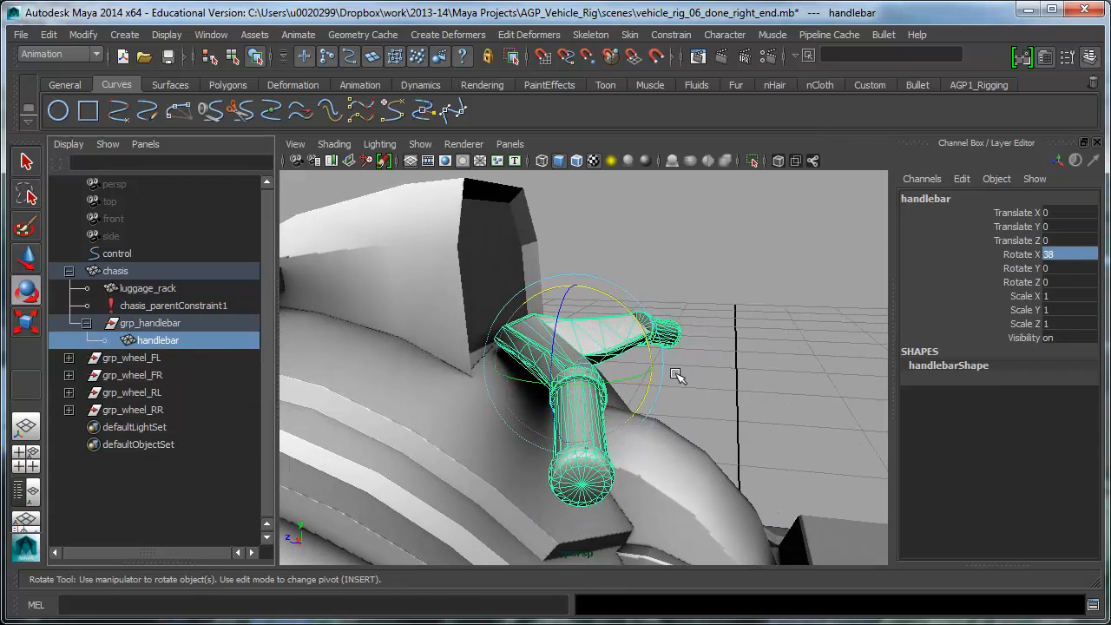
alt+drag(698, 354, 735, 345)
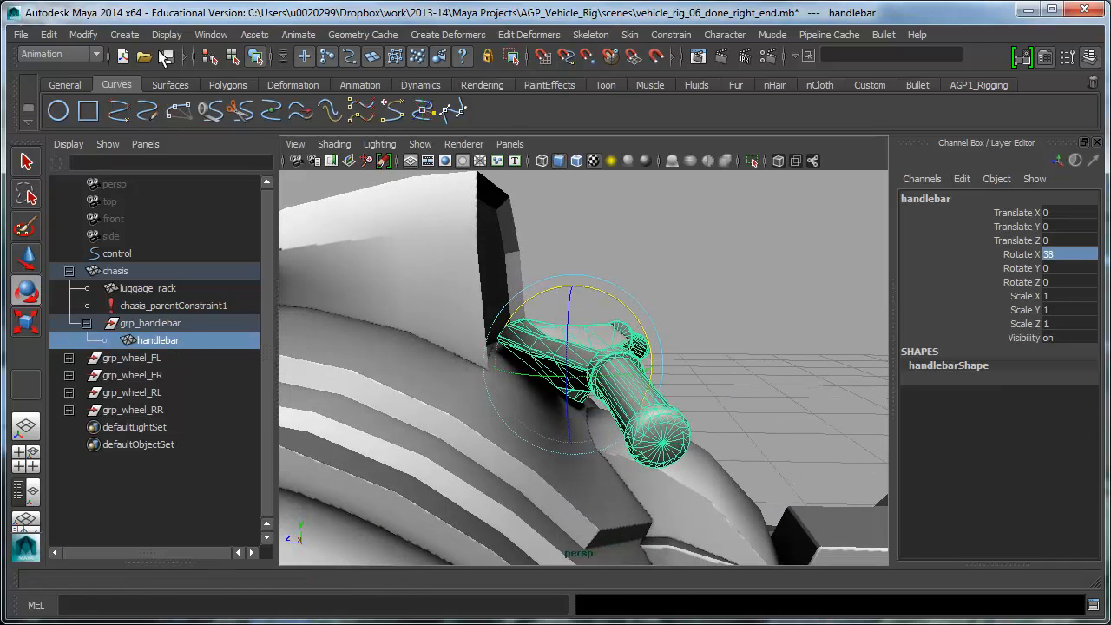
click(84, 35)
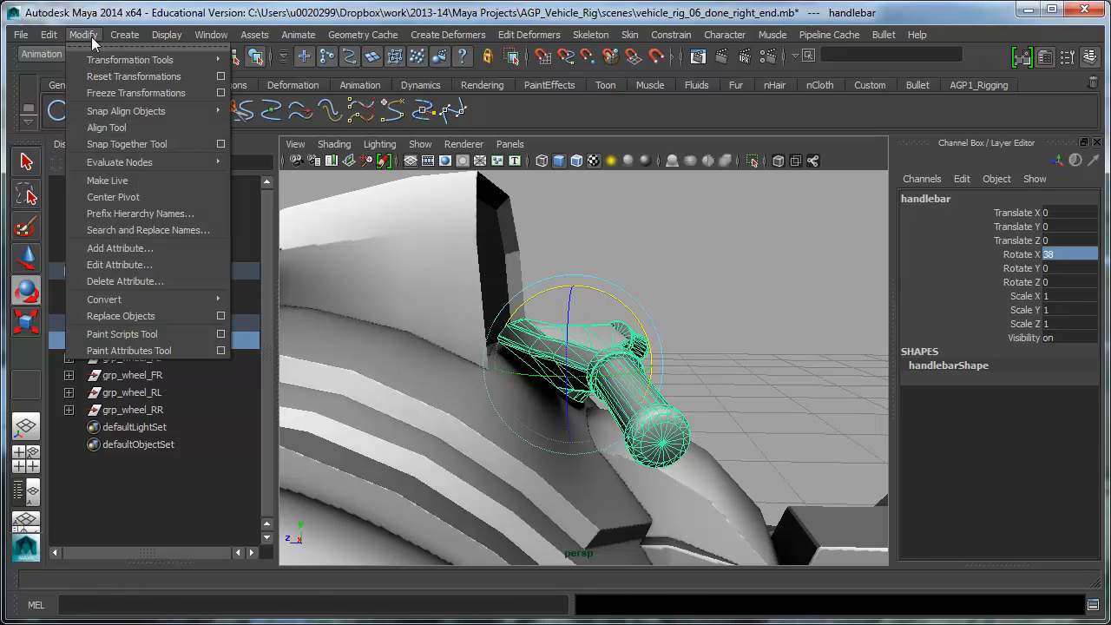
click(119, 93)
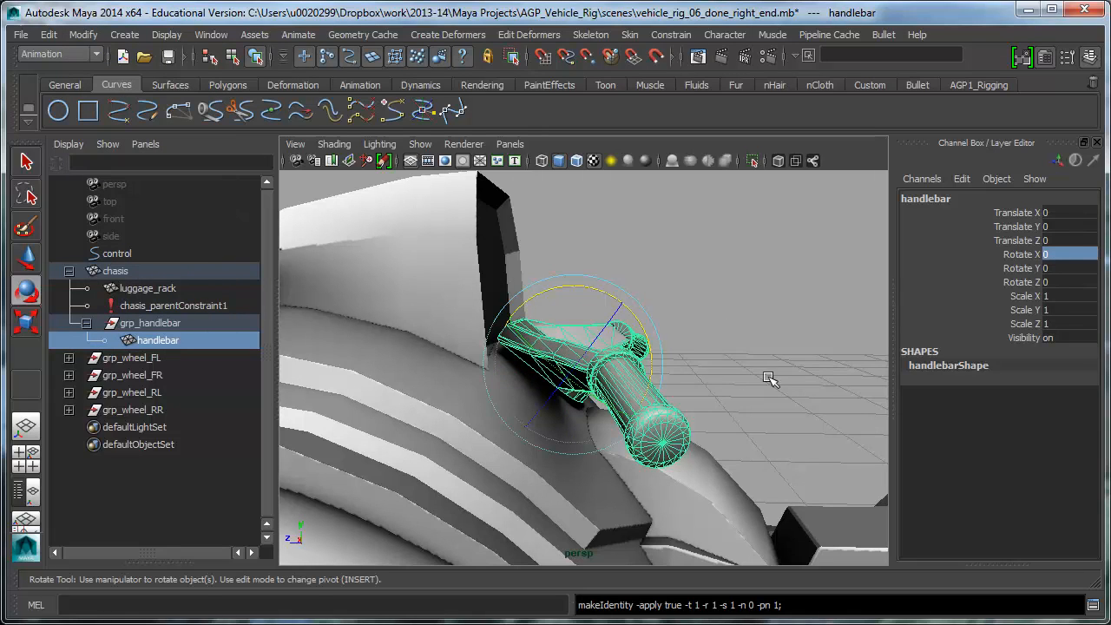
Step: Try rotating the handlebar about its tilted Y axis and undo each test rotation
alt+drag(767, 366, 605, 443)
key(ctrl+z)
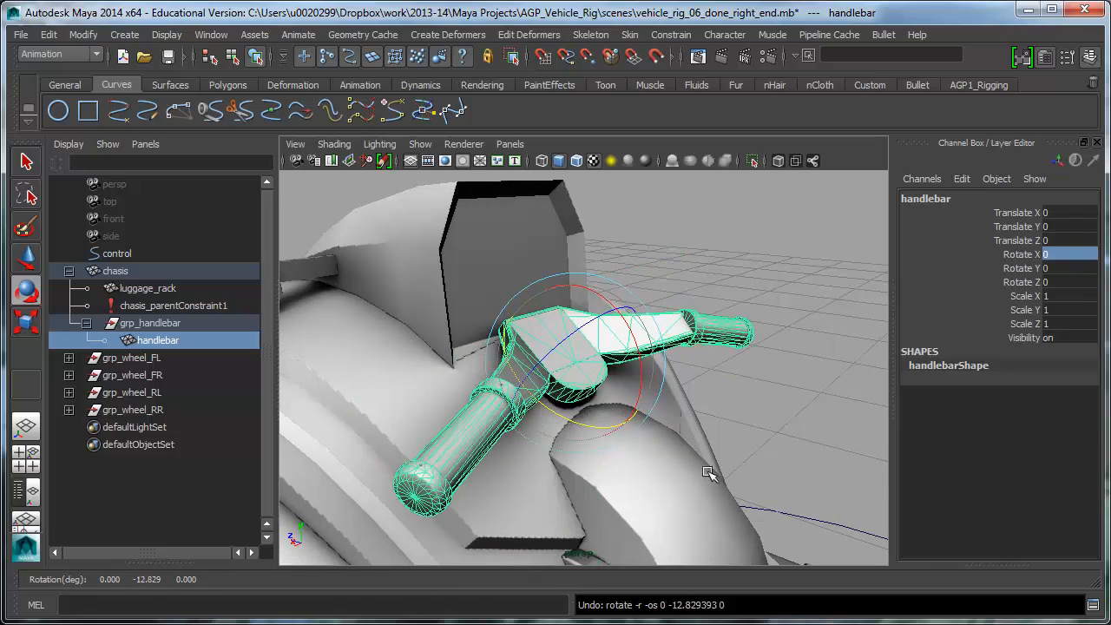
alt+drag(555, 419, 538, 373)
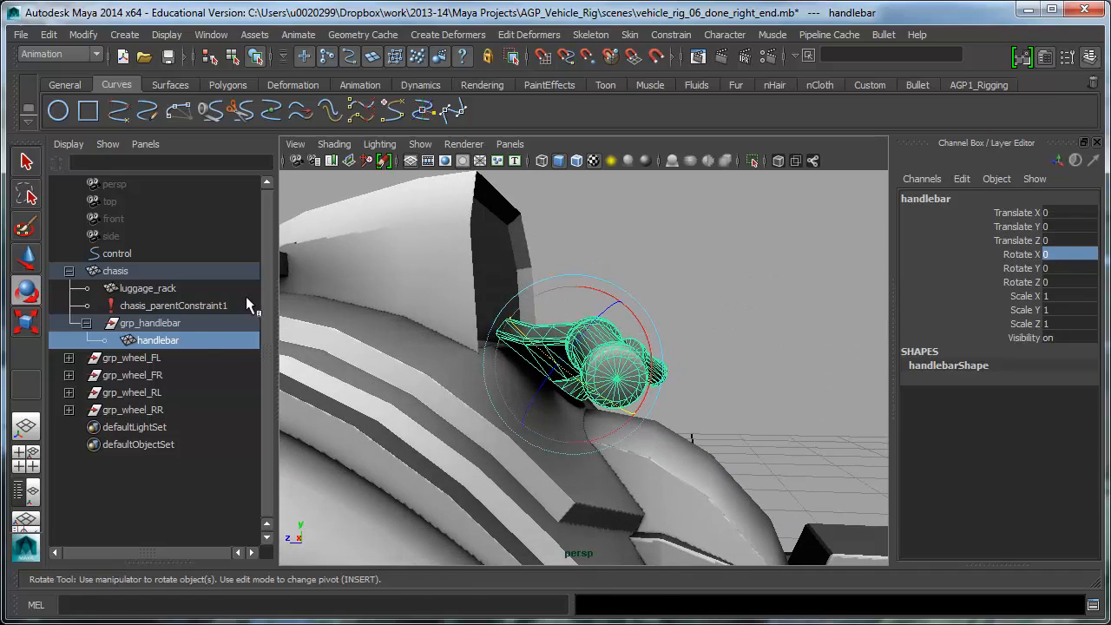
click(164, 325)
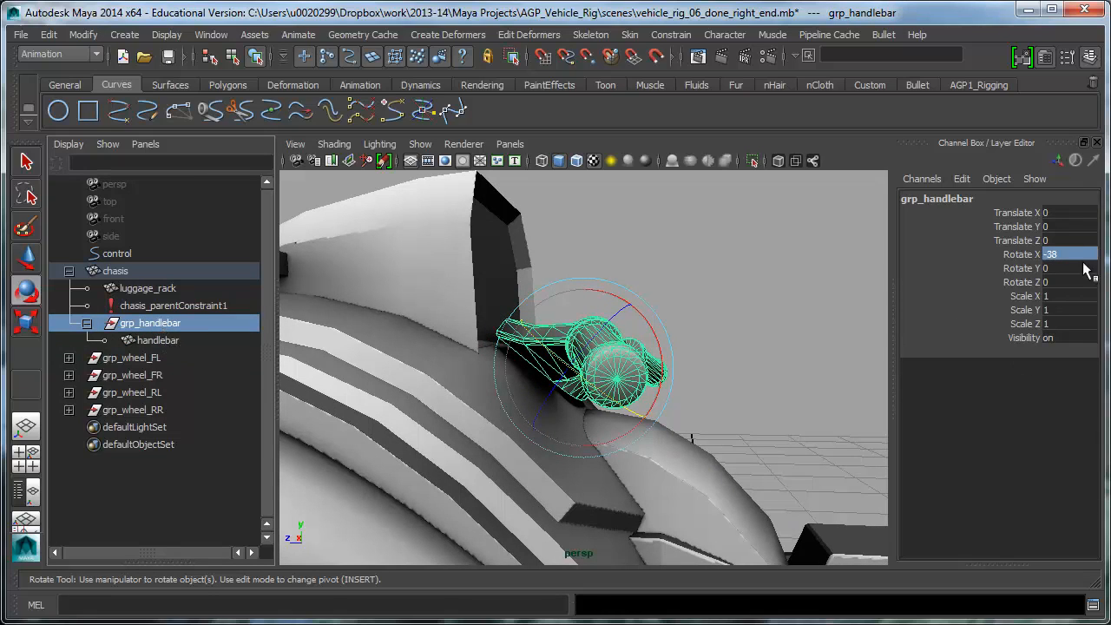
click(158, 340)
alt+drag(607, 408, 573, 432)
key(ctrl+z)
alt+drag(612, 481, 720, 456)
drag(592, 411, 559, 378)
key(ctrl+z)
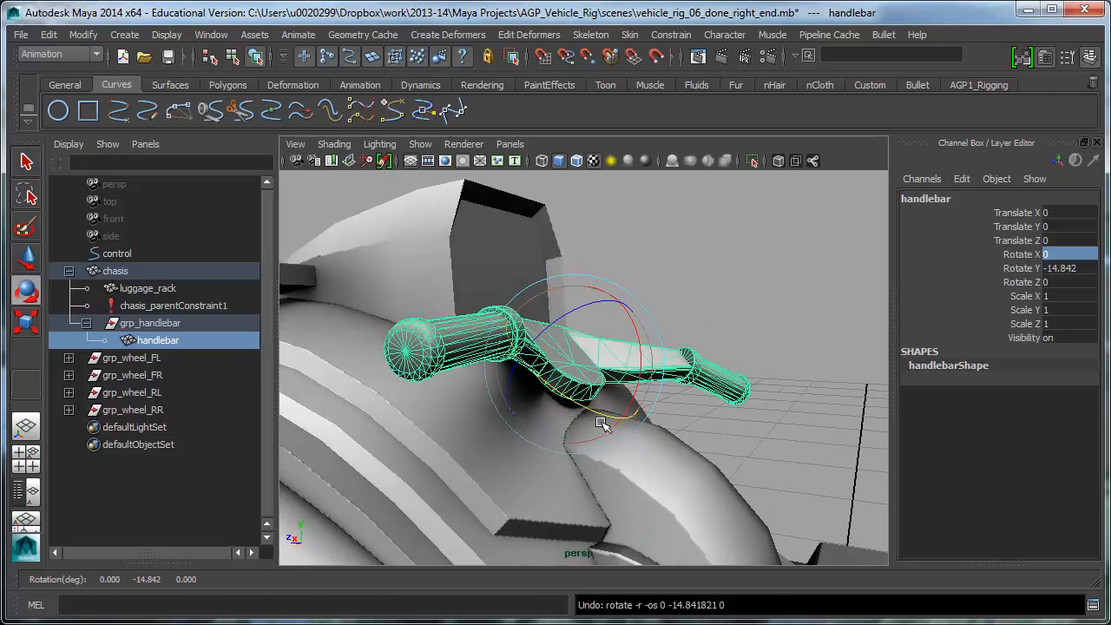
Step: Select the control curve around the quad bike and its Turn attribute
alt+right_drag(784, 435, 564, 509)
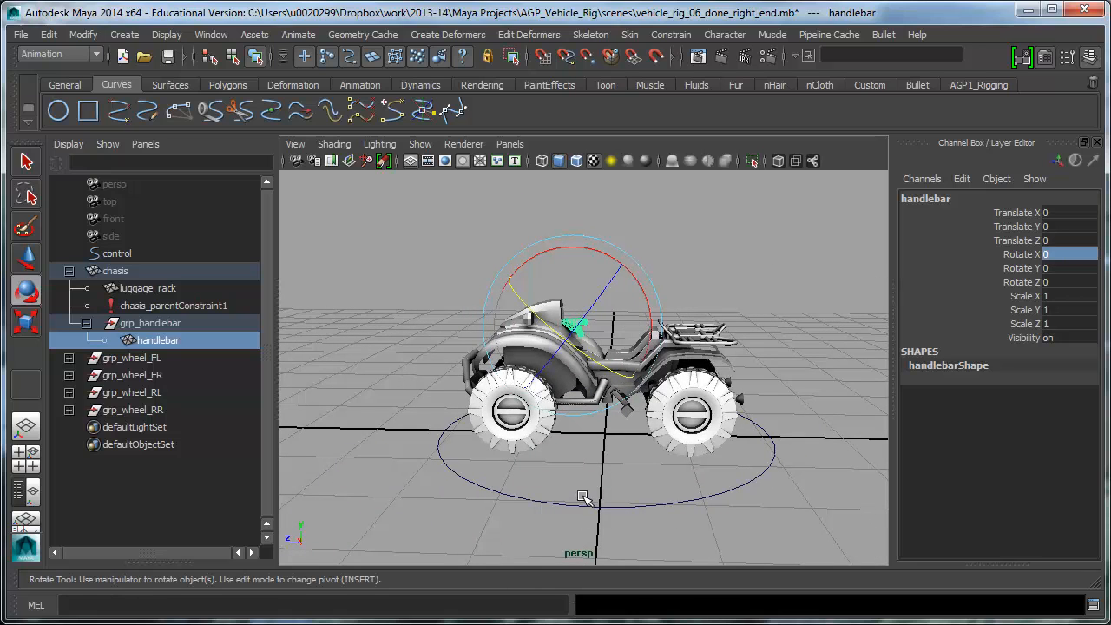
key(q)
click(559, 507)
click(1028, 352)
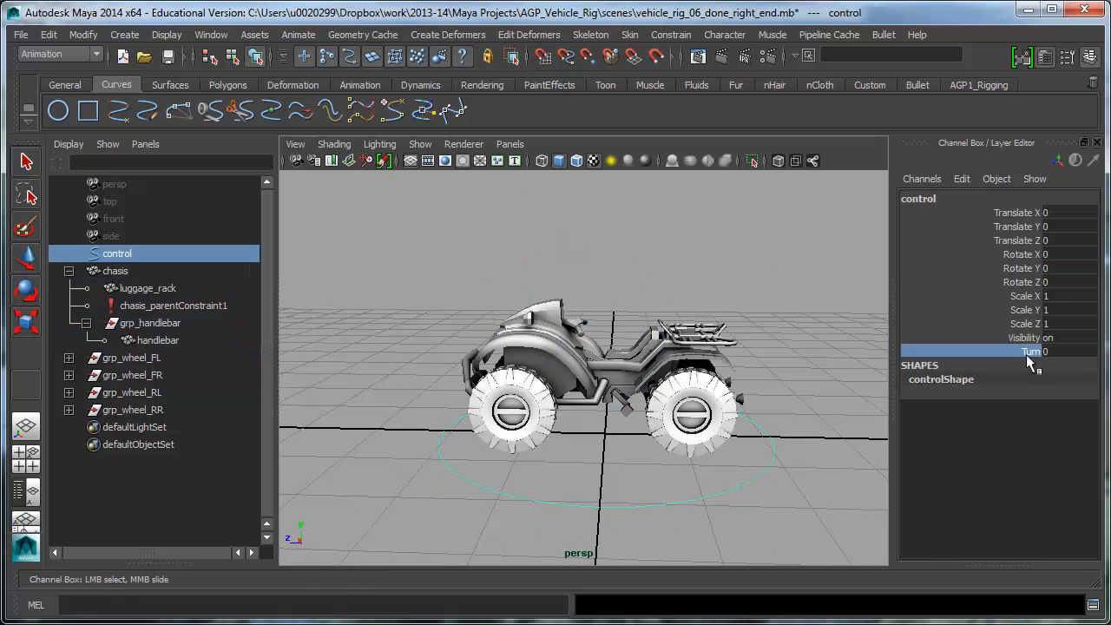
Step: Open the Connection Editor with the control curve as the output object and choose its turn attribute
alt+drag(513, 414, 452, 376)
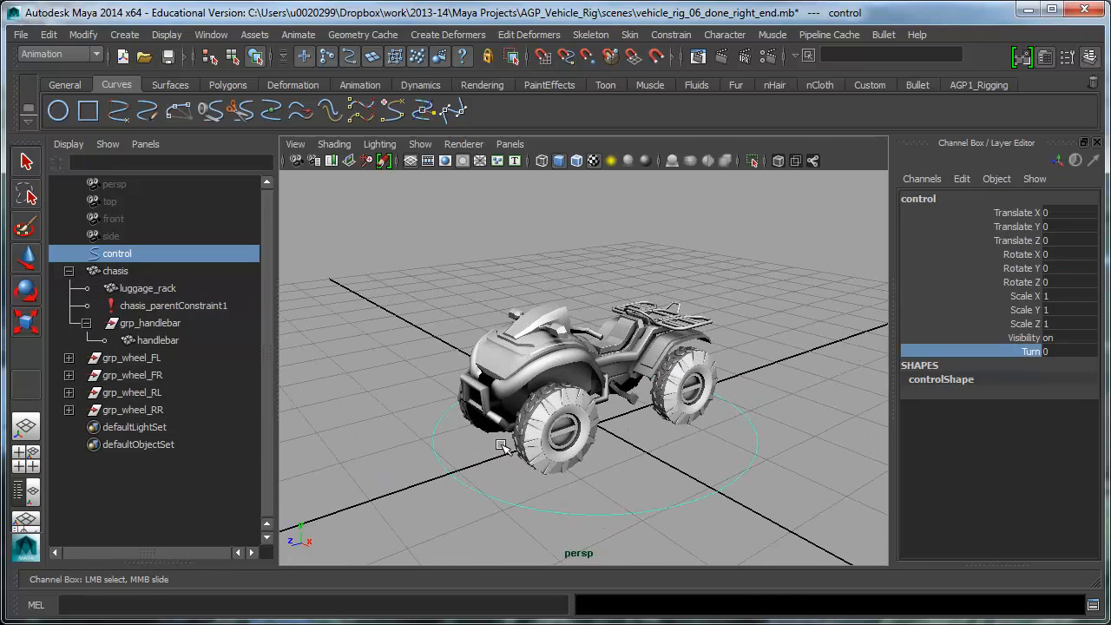
alt+right_drag(559, 473, 651, 436)
alt+middle_drag(651, 436, 642, 337)
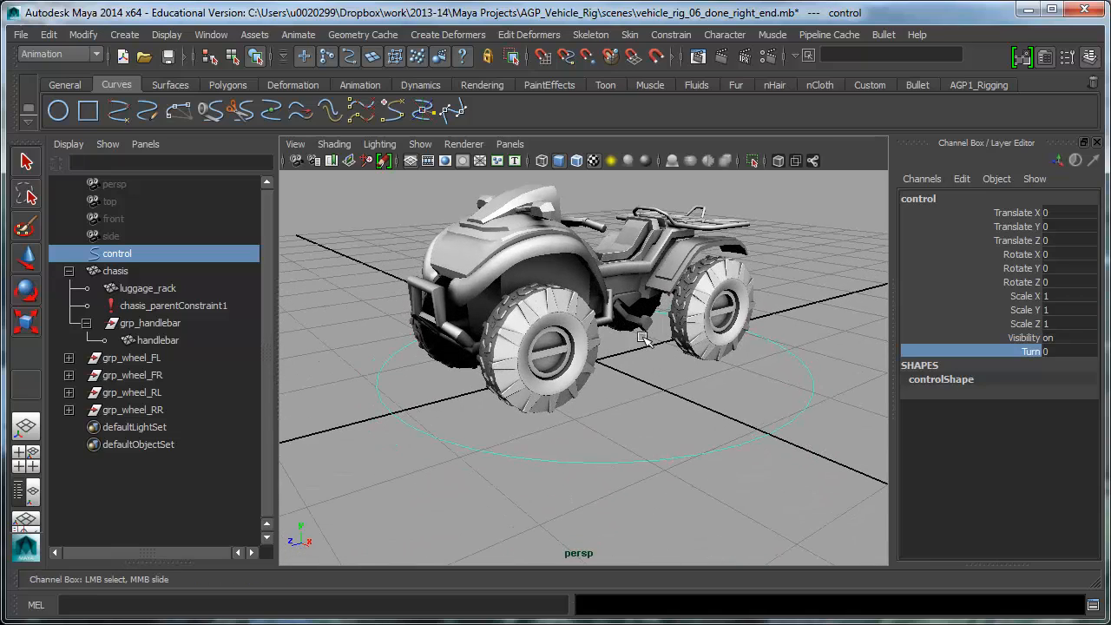
alt+drag(642, 336, 645, 393)
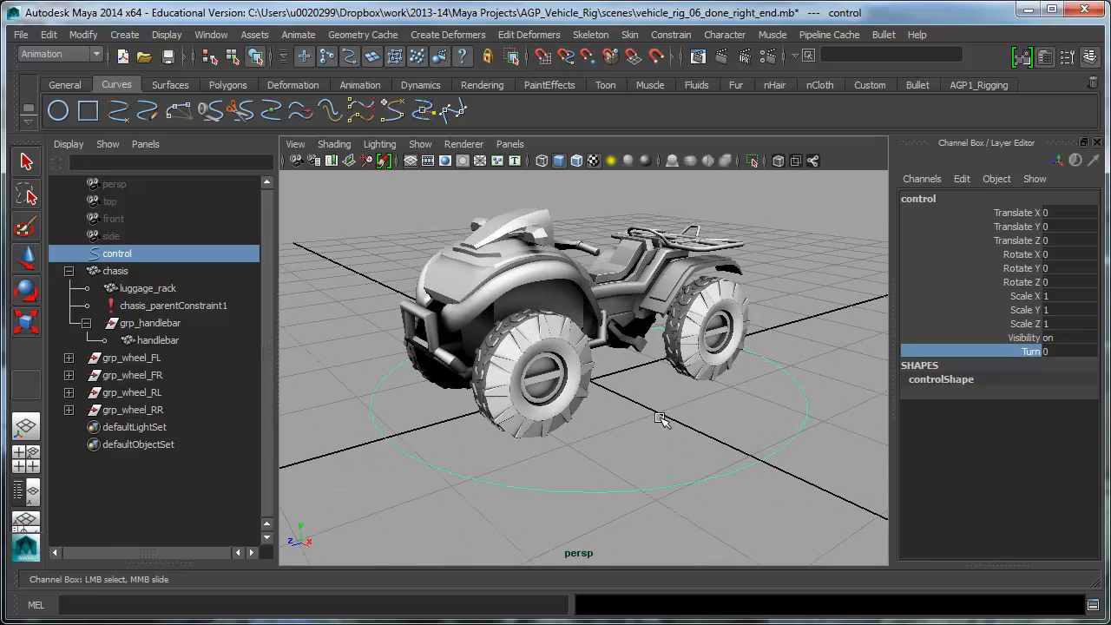
mouse_move(648, 435)
alt+mouse_down()
mouse_move(664, 431)
mouse_move(636, 440)
alt+mouse_up()
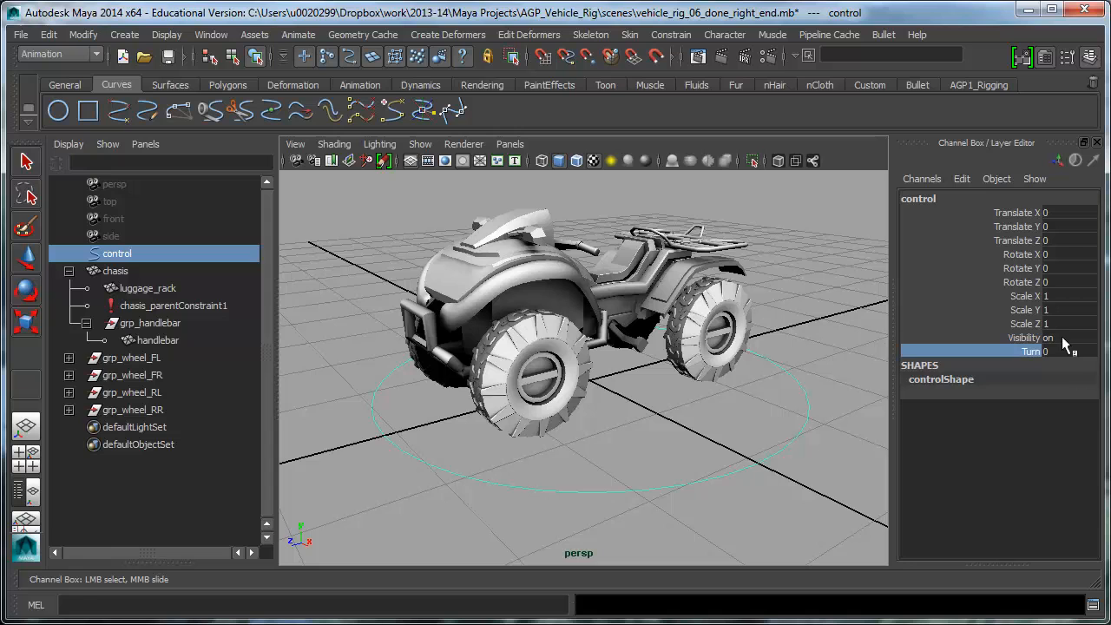
alt+drag(606, 424, 687, 410)
click(210, 34)
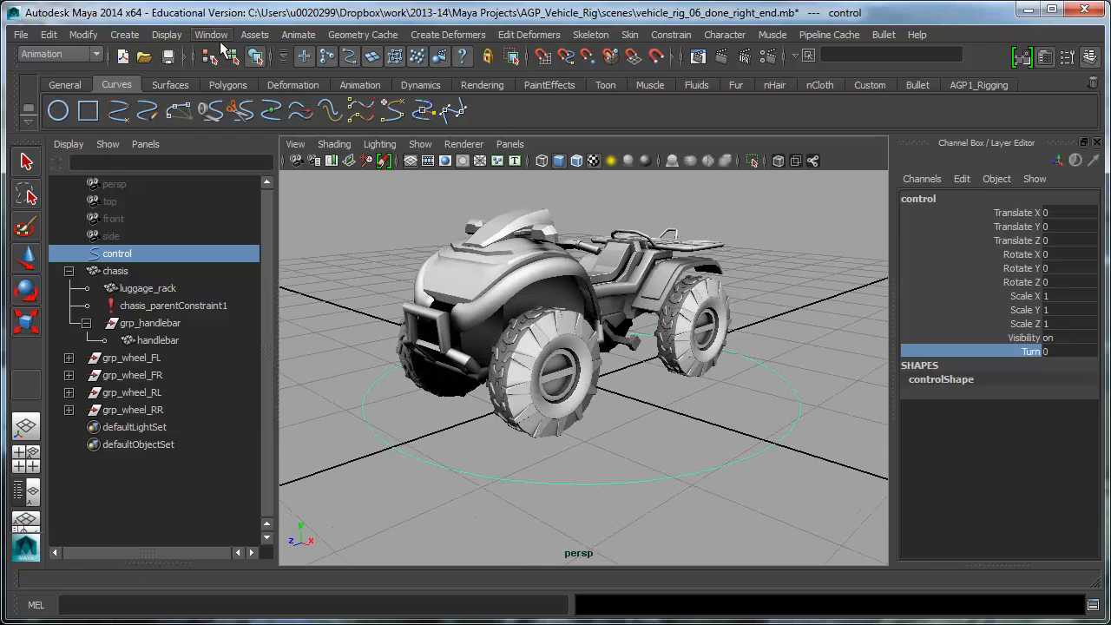
mouse_move(234, 68)
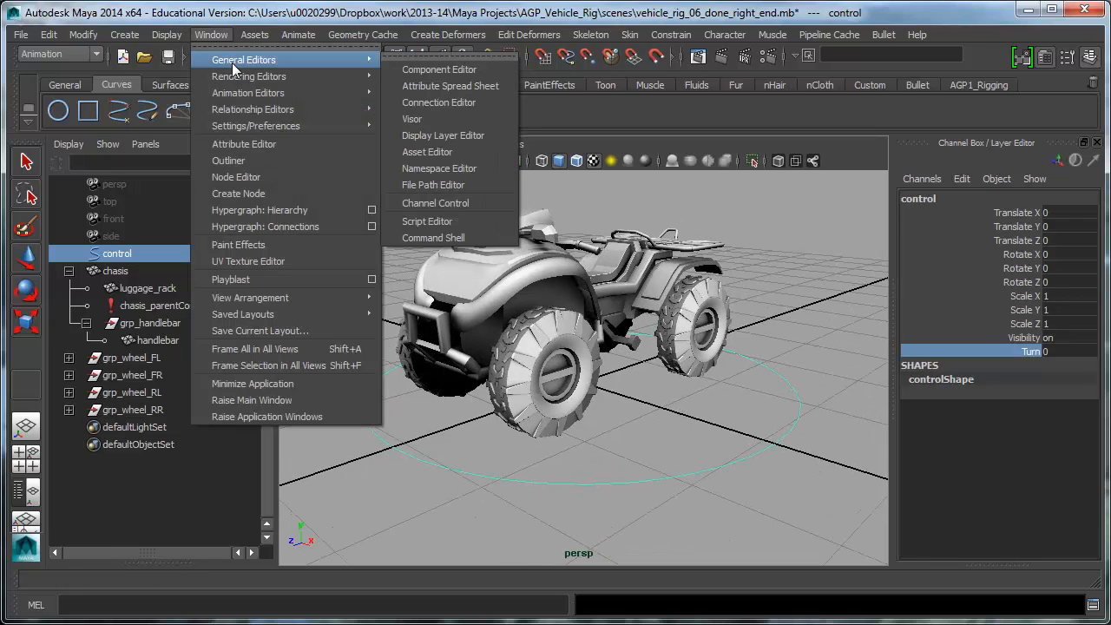
click(434, 102)
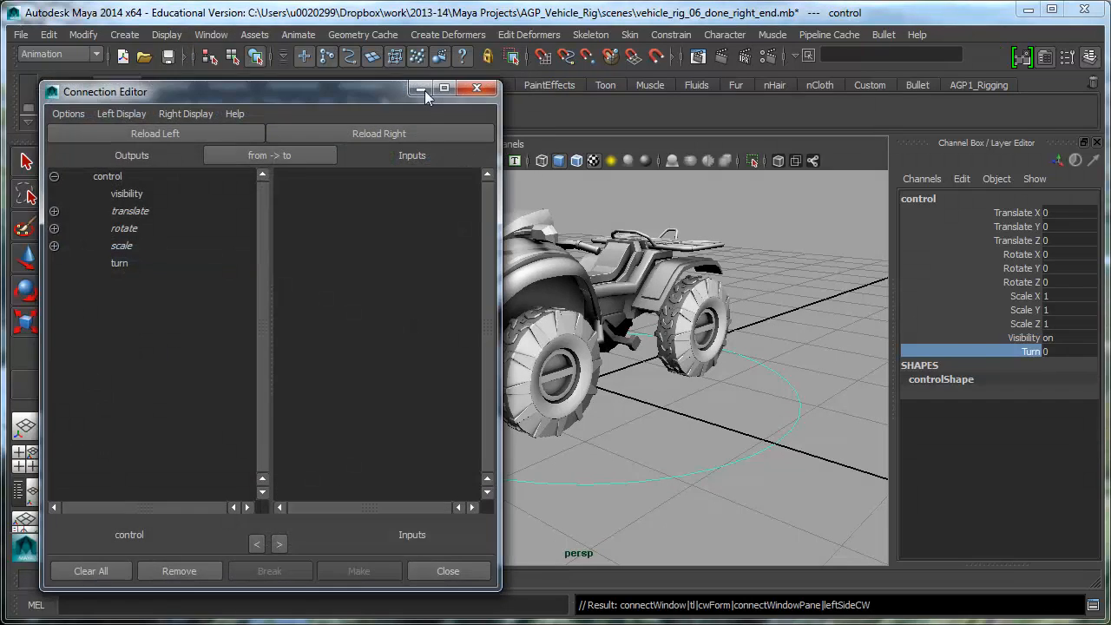
drag(360, 92, 598, 61)
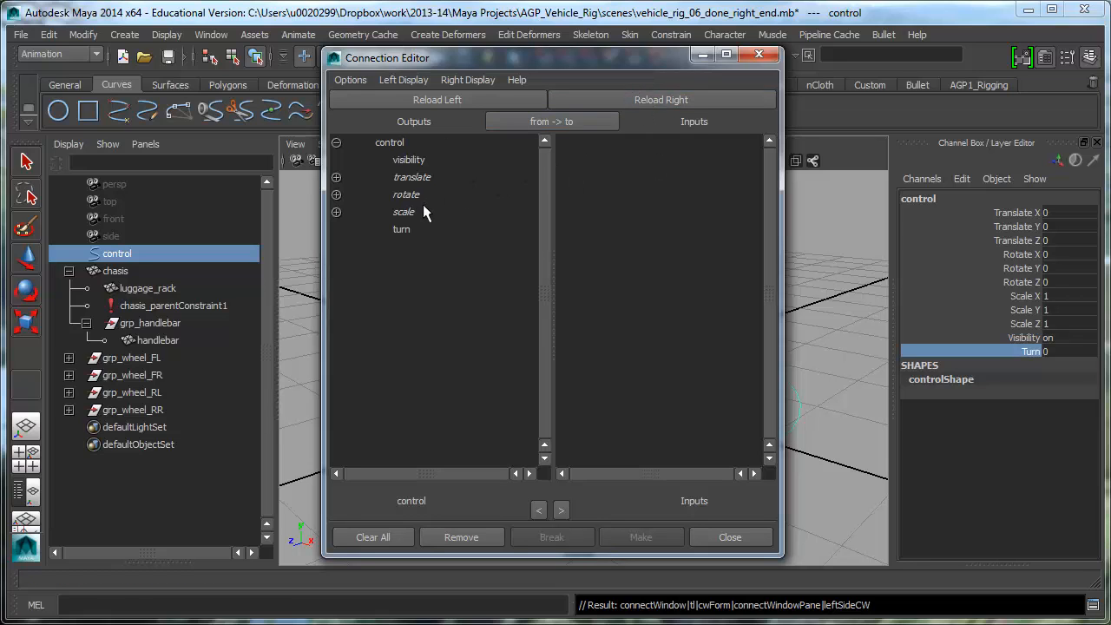
click(417, 234)
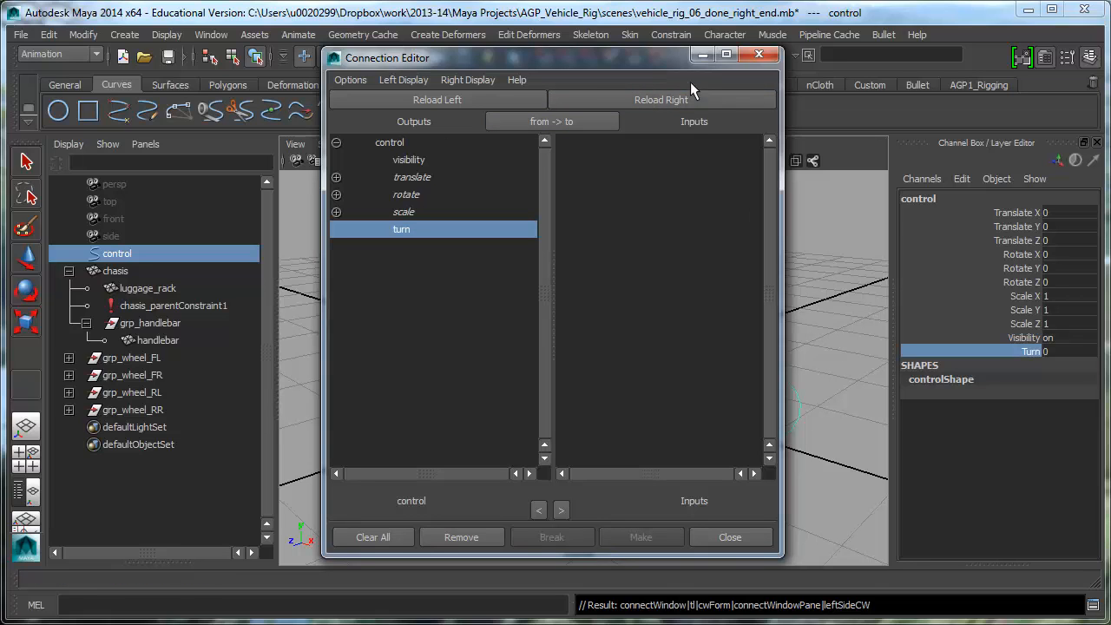
Step: Load the front left wheel as the input object and connect the control's turn attribute to its rotateY
drag(630, 59, 325, 78)
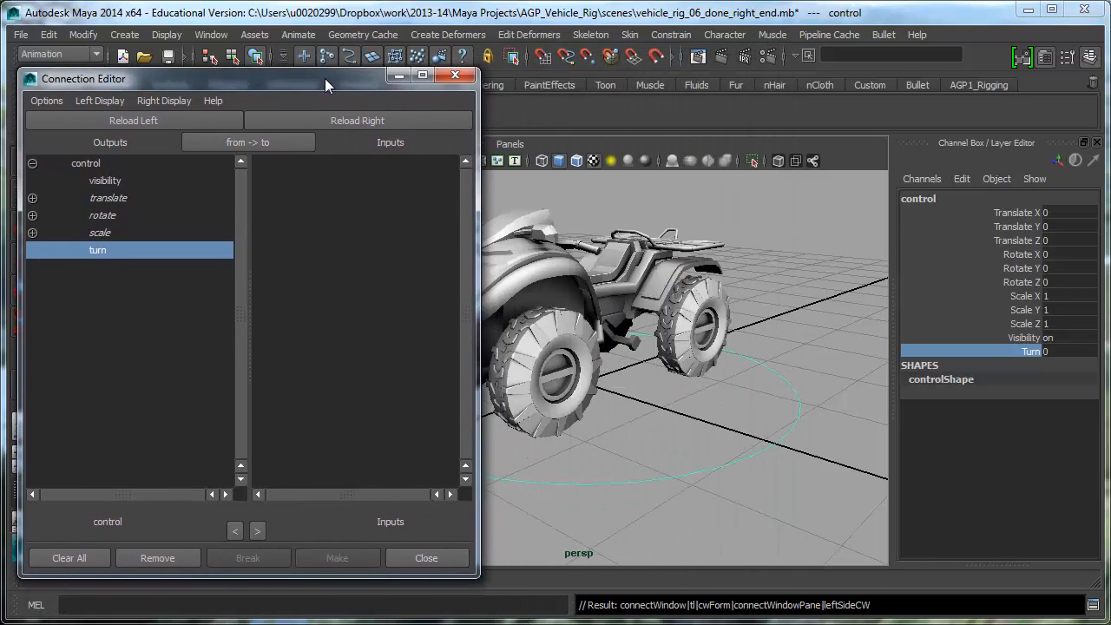
click(564, 344)
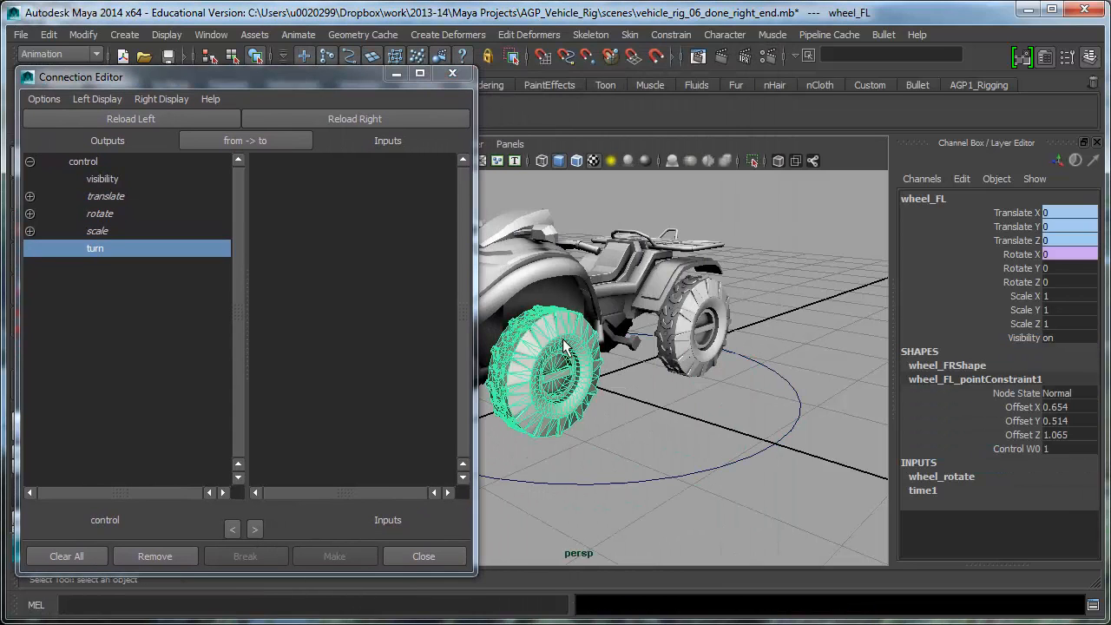
click(357, 124)
drag(342, 87, 401, 68)
click(320, 198)
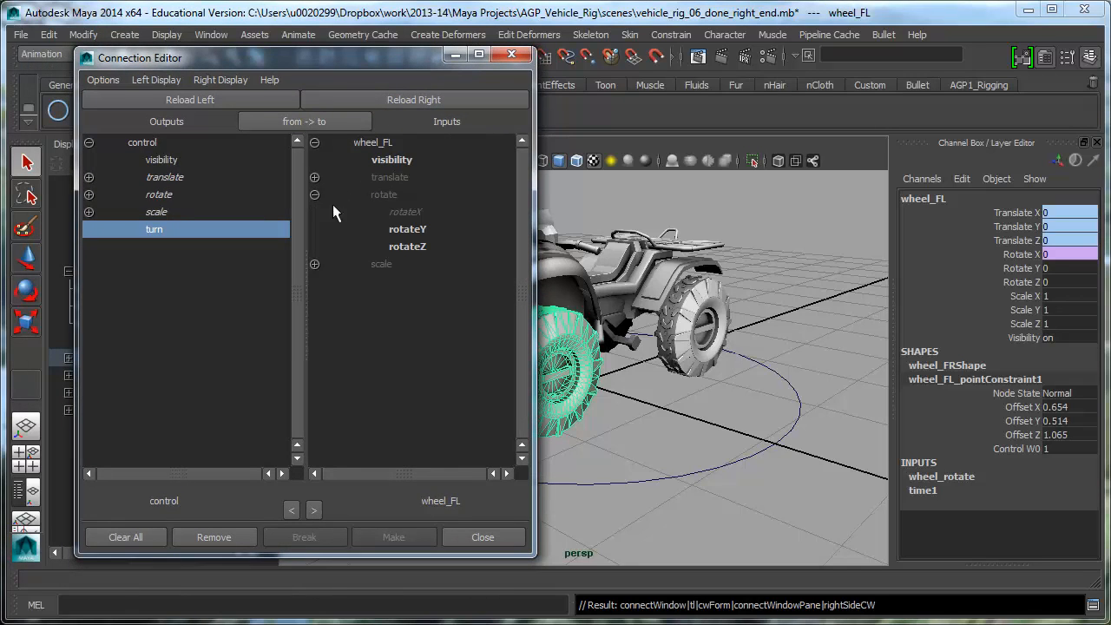
click(408, 229)
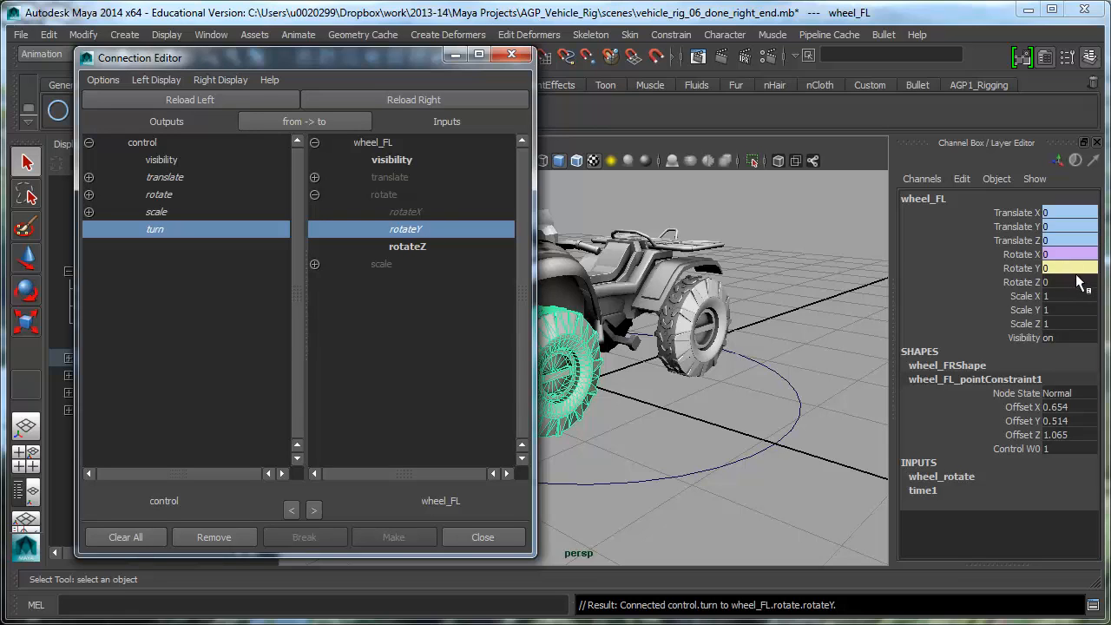
Step: Load the front right wheel as the input object and connect the control's turn attribute to its rotateY
alt+drag(850, 284, 765, 241)
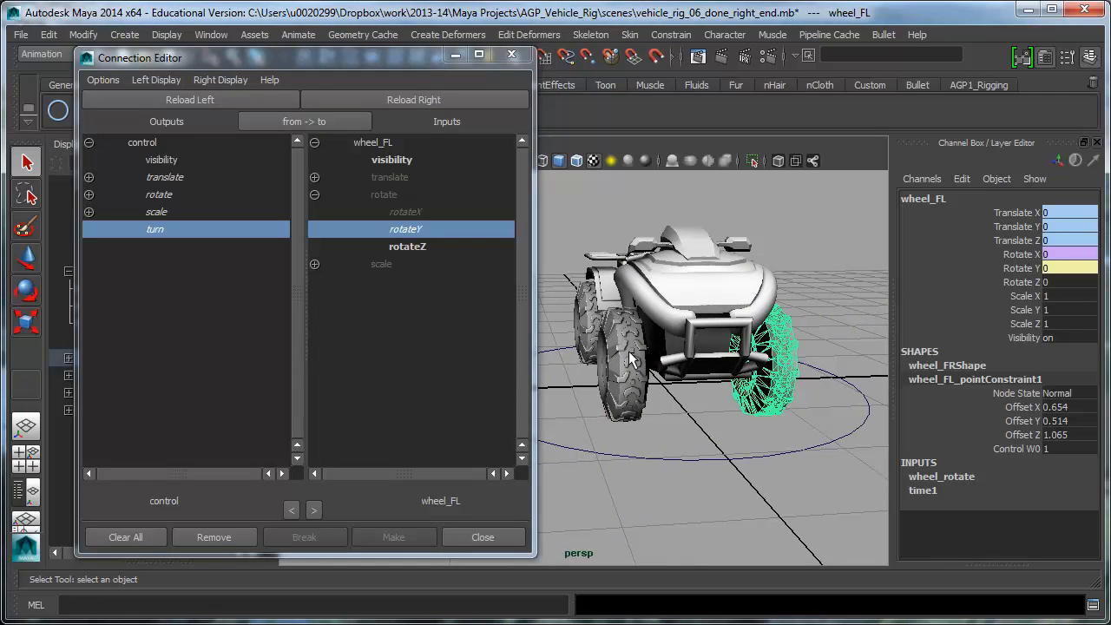
click(630, 360)
click(442, 101)
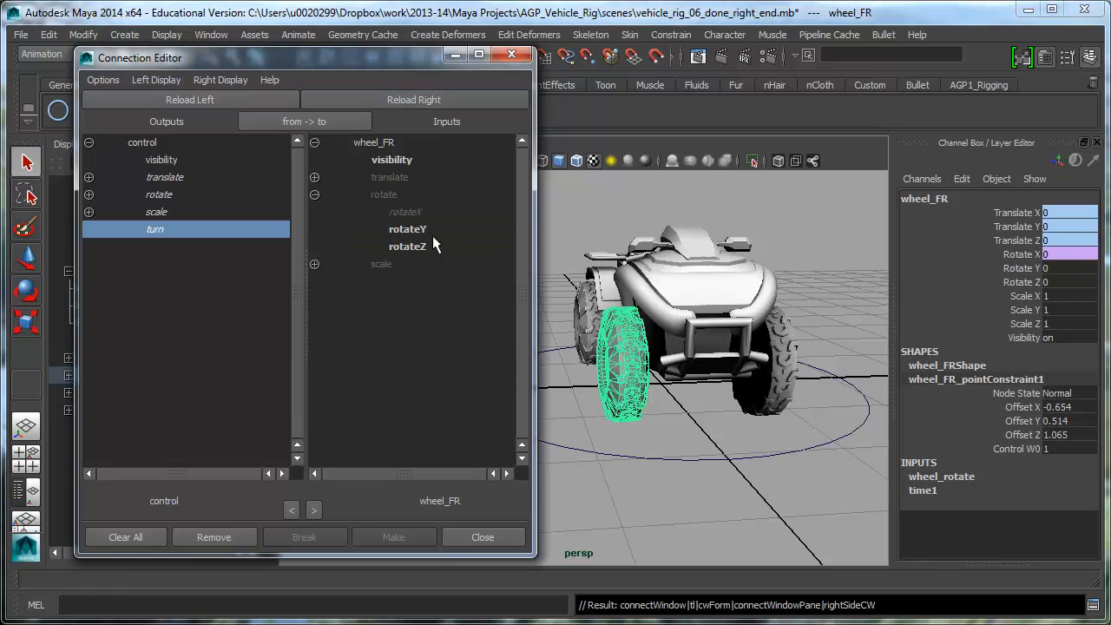
click(432, 231)
Step: Load the handlebar mesh as the input object, connect the control's turn attribute to its rotateY, and close the Connection Editor
alt+drag(673, 460, 510, 381)
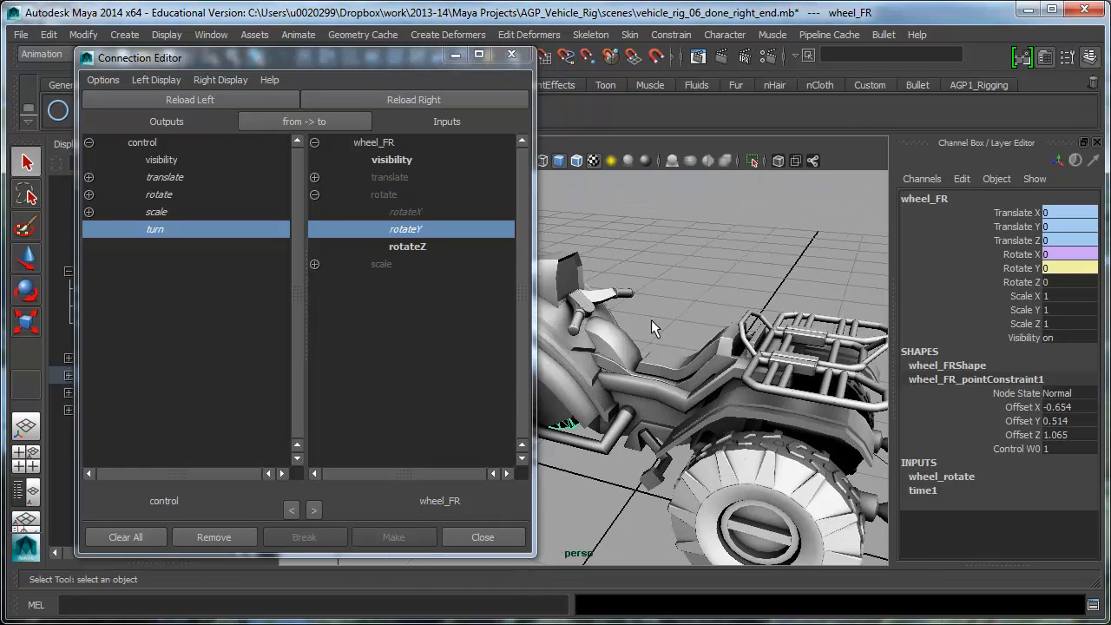
click(610, 309)
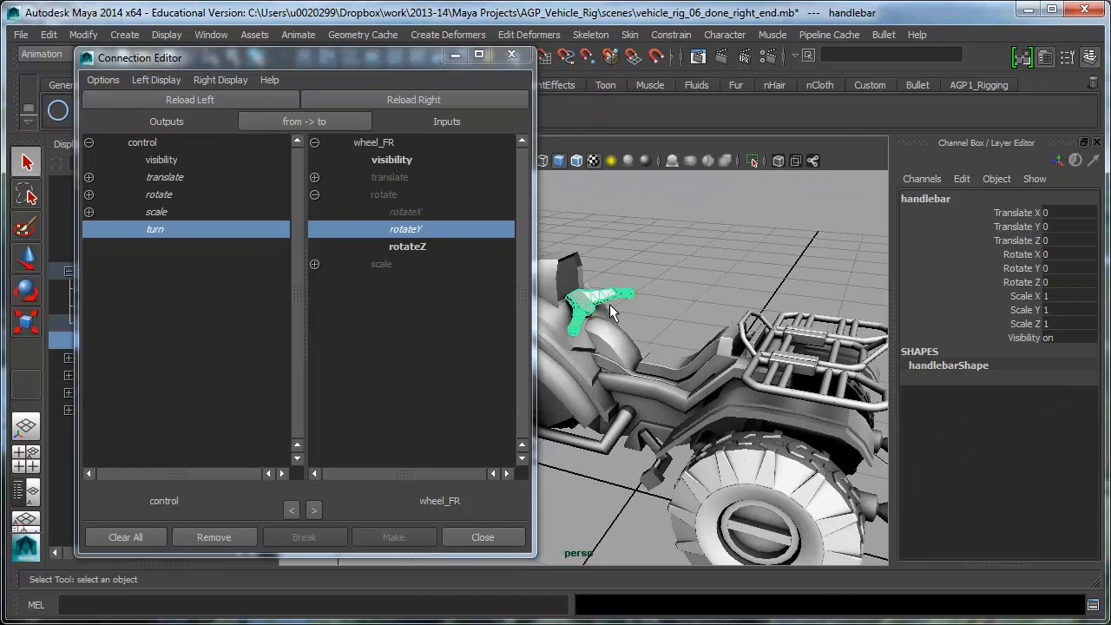
click(437, 102)
click(314, 195)
click(435, 231)
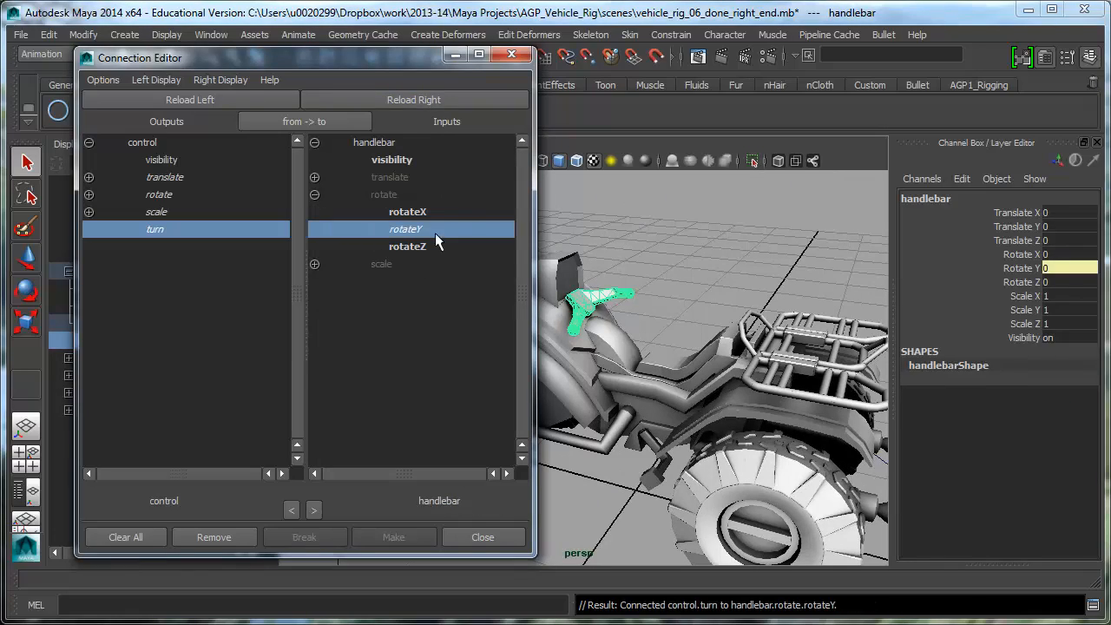
click(513, 56)
Step: Deselect the handlebar, select the control curve around the quad bike and make its Turn attribute active
alt+right_drag(600, 196, 725, 308)
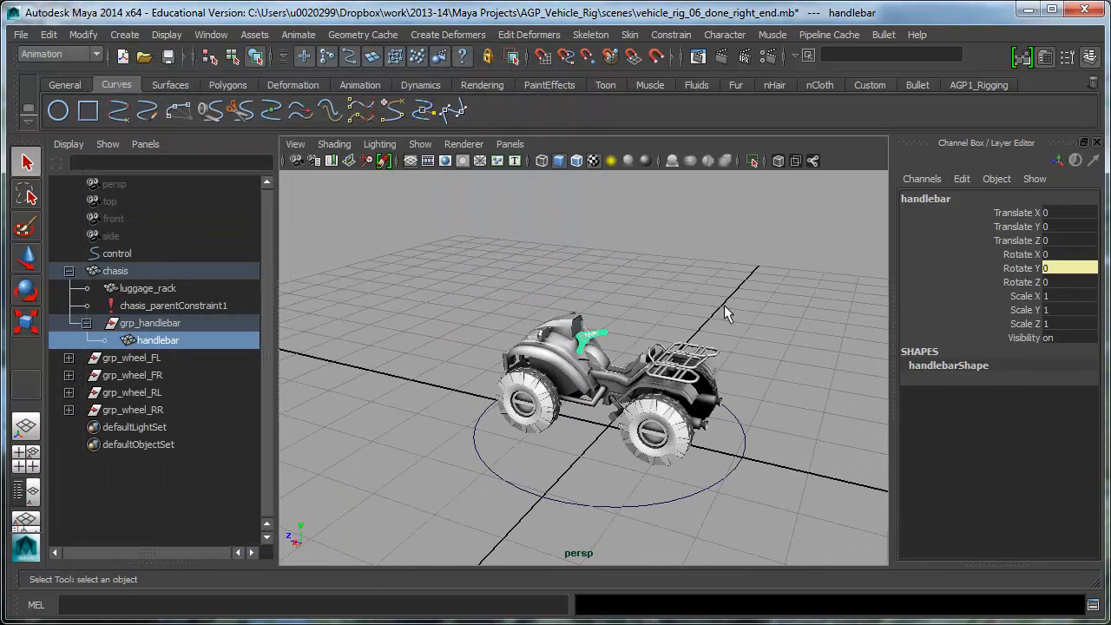
alt+drag(725, 308, 735, 286)
click(736, 287)
alt+middle_drag(734, 275, 682, 218)
alt+right_drag(682, 217, 855, 303)
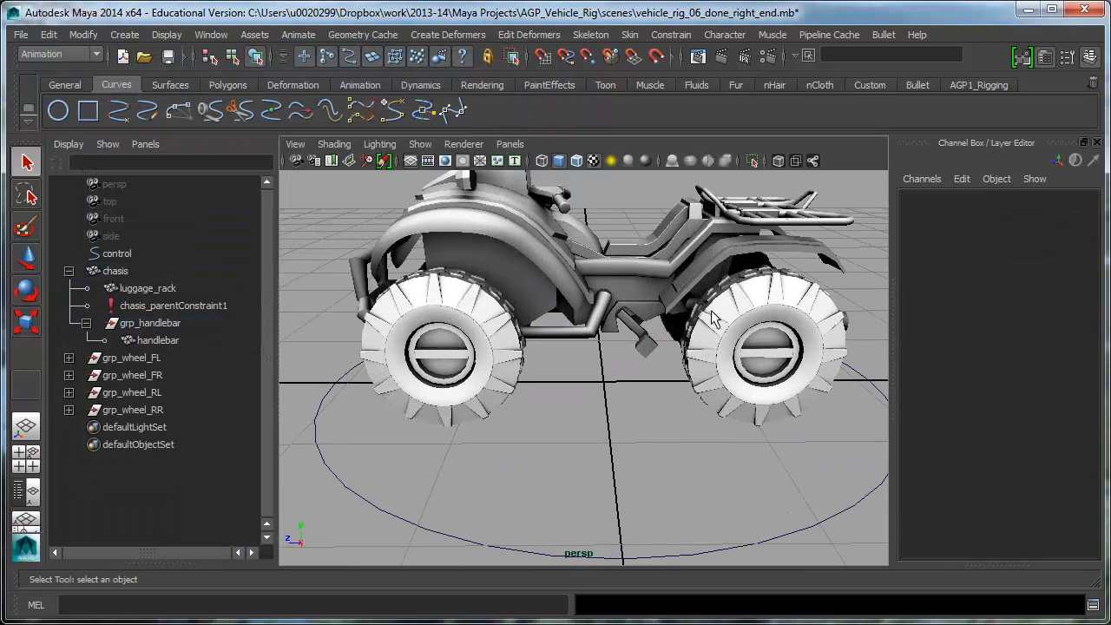
alt+drag(714, 318, 560, 391)
alt+middle_drag(559, 391, 458, 419)
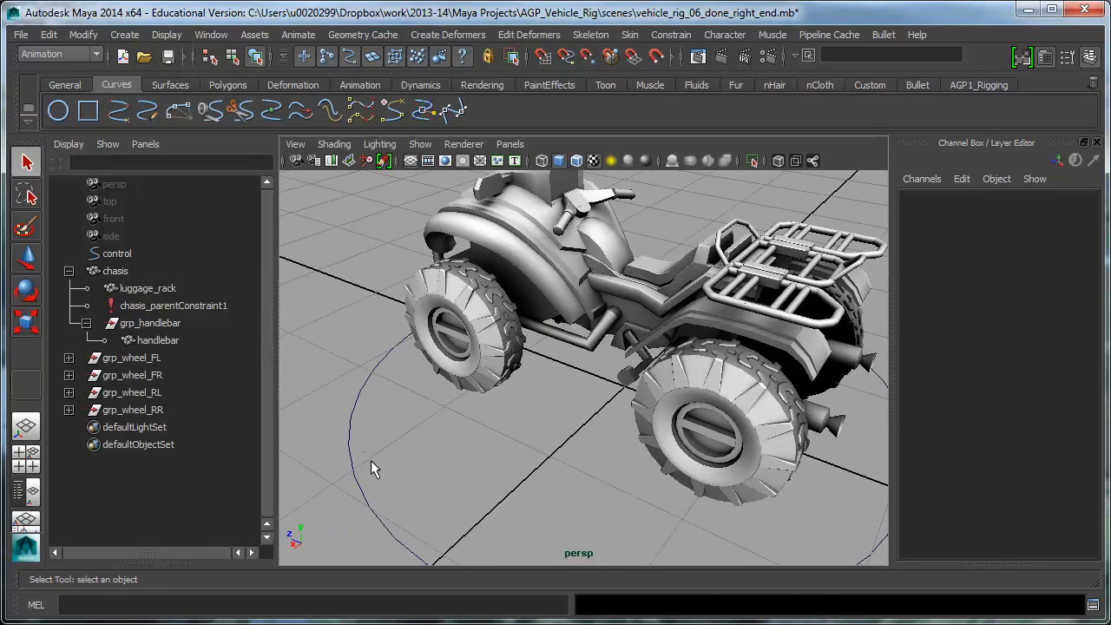
click(338, 486)
click(1031, 351)
alt+right_drag(833, 347, 753, 229)
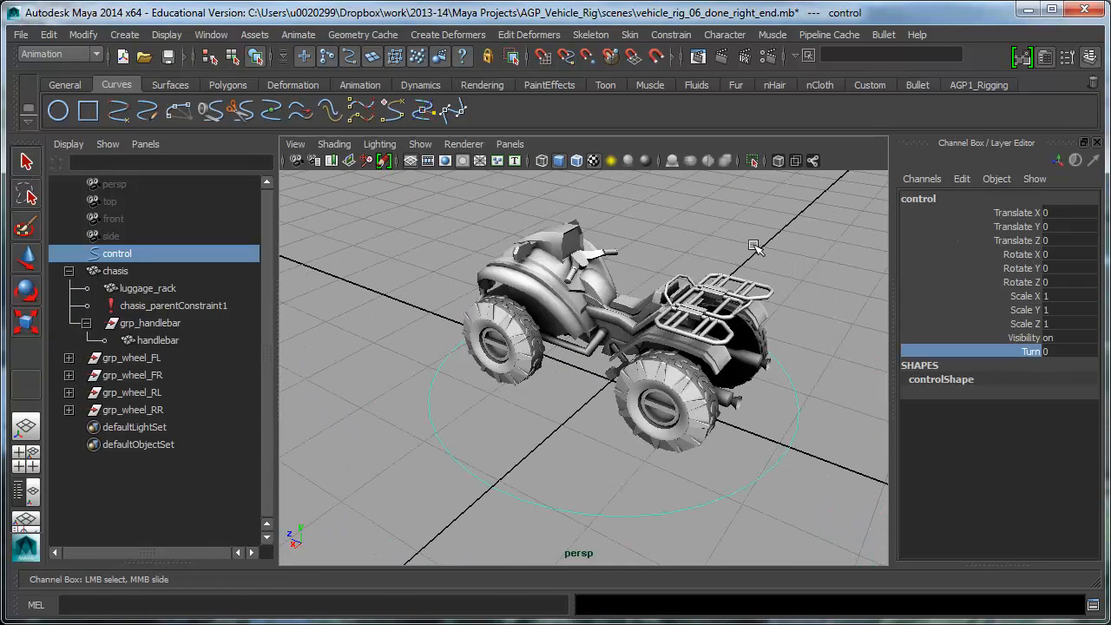
Step: Test the steering by sliding the control's Turn value between 20 and -20, and undo the test changes
middle_drag(753, 239, 485, 243)
middle_drag(734, 278, 1031, 286)
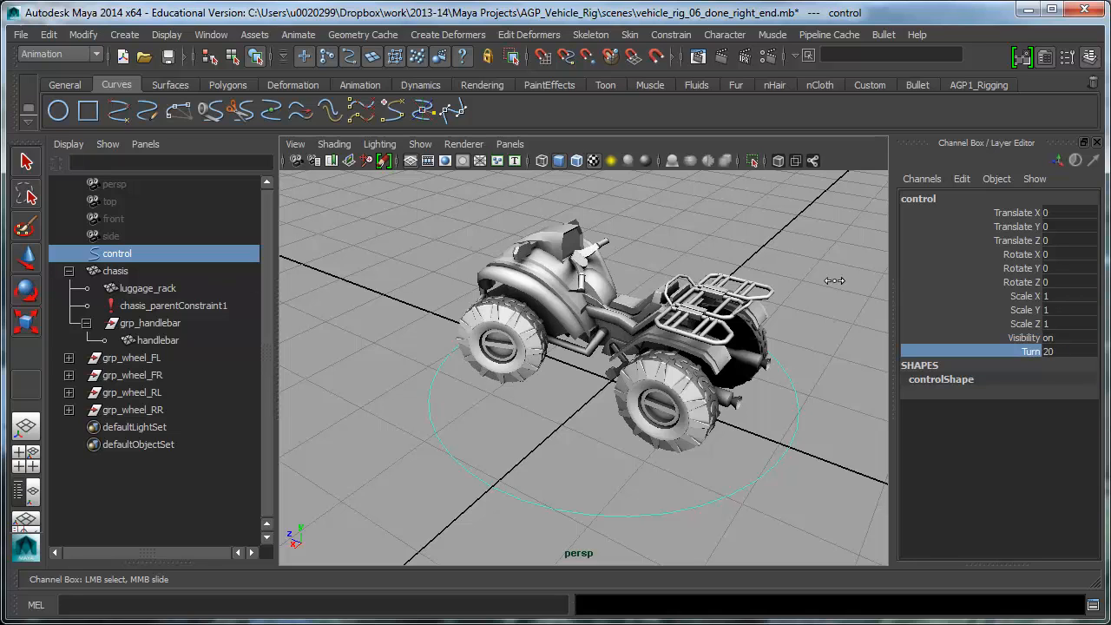
middle_drag(834, 280, 338, 283)
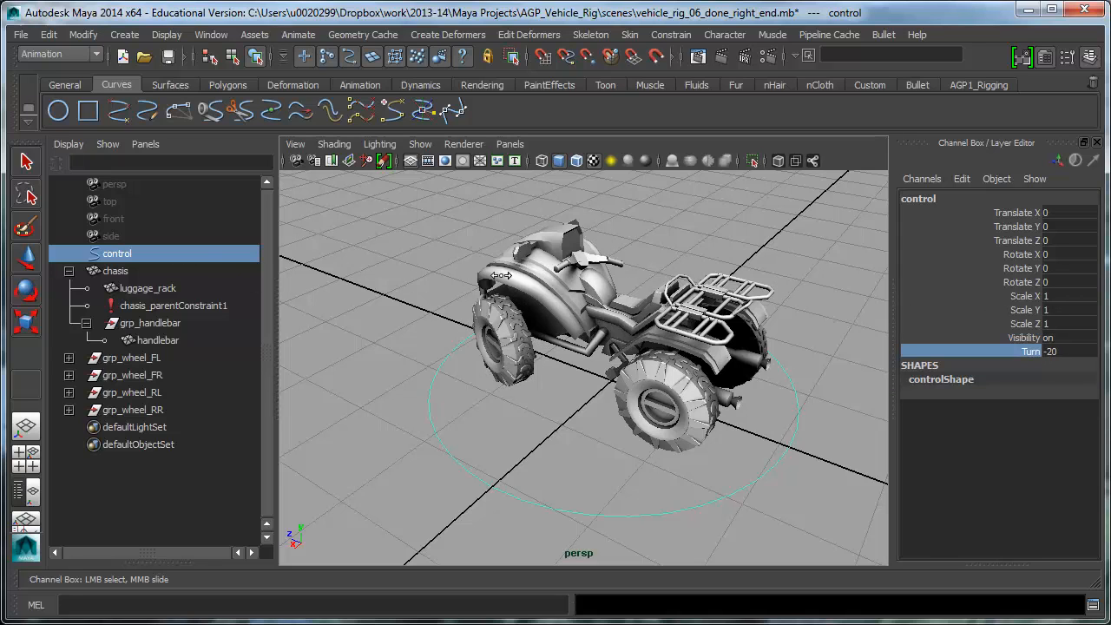
middle_drag(389, 276, 549, 295)
key(ctrl+z)
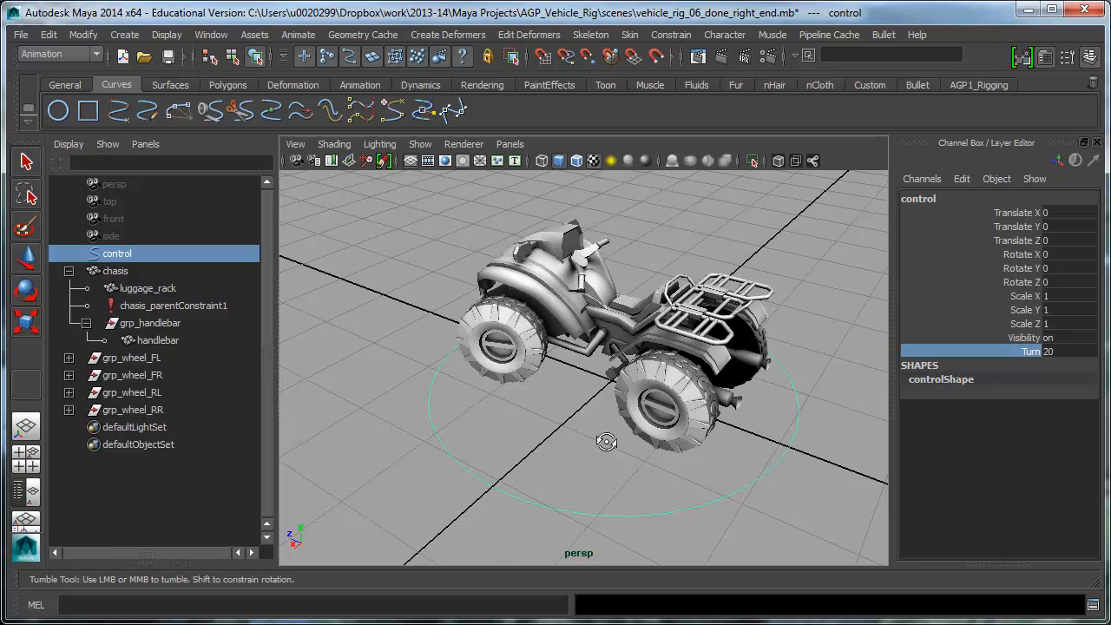
alt+drag(604, 442, 677, 395)
key(ctrl+z)
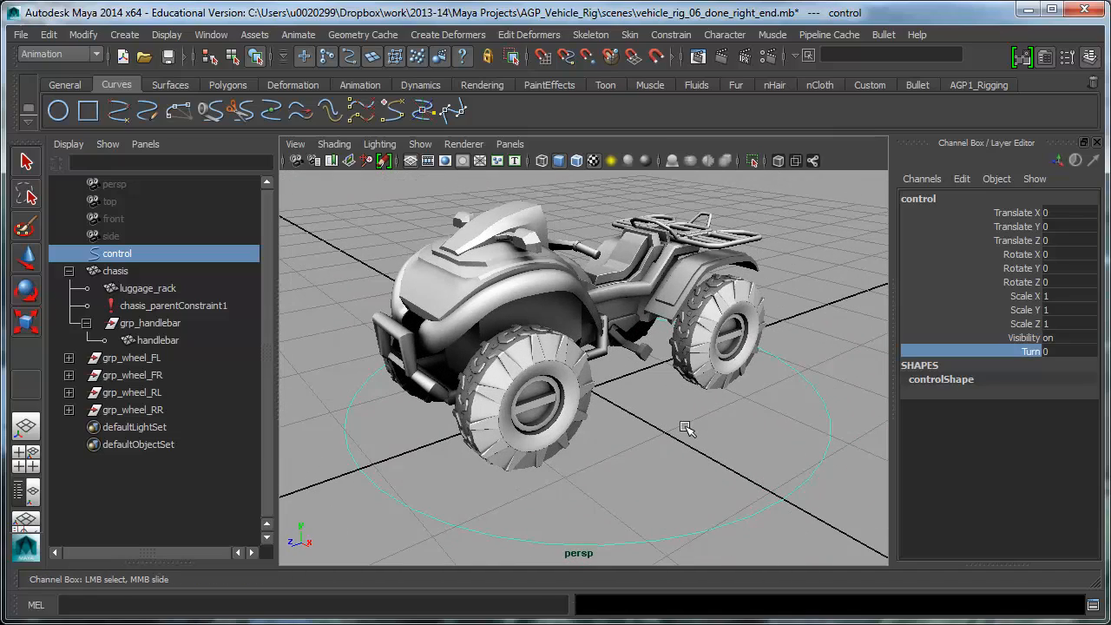
mouse_move(725, 434)
alt+mouse_down()
mouse_move(738, 441)
mouse_move(710, 431)
alt+mouse_up()
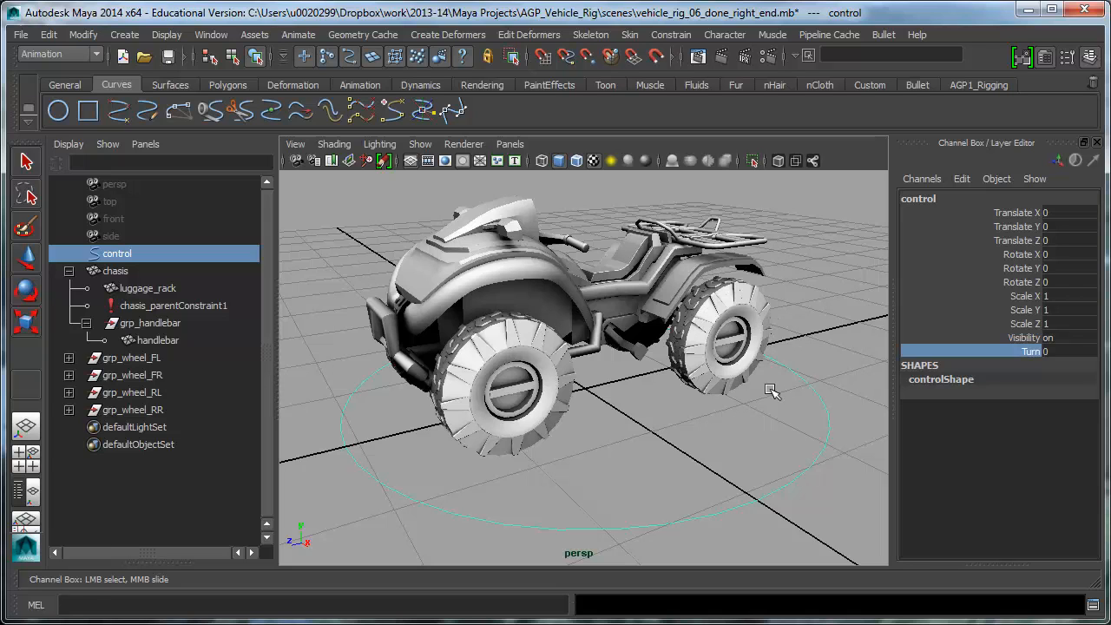
alt+drag(783, 358, 701, 473)
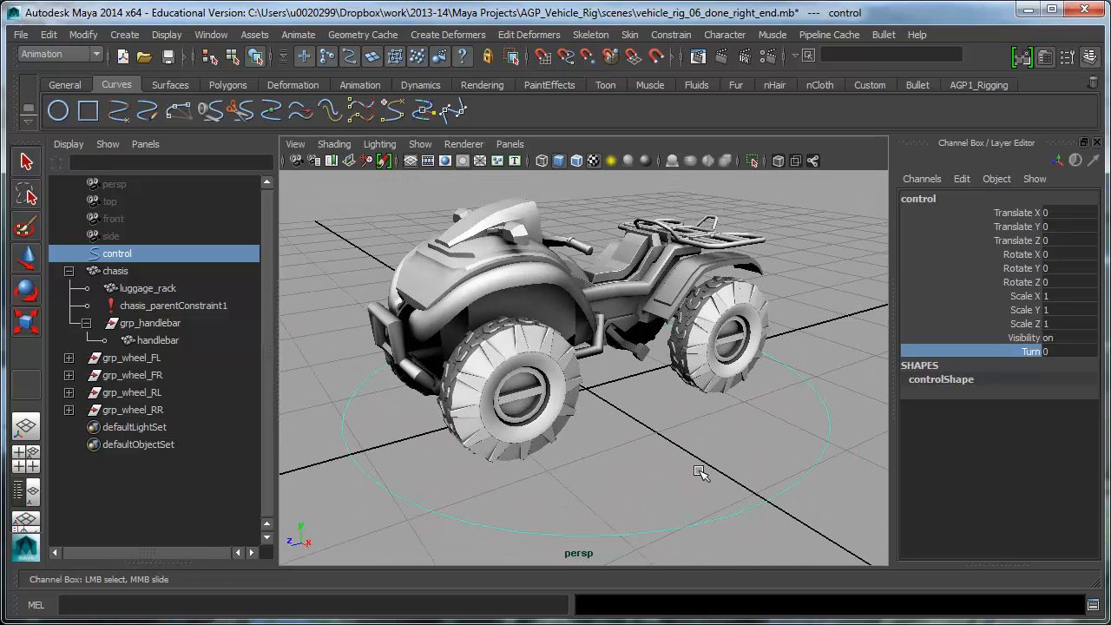